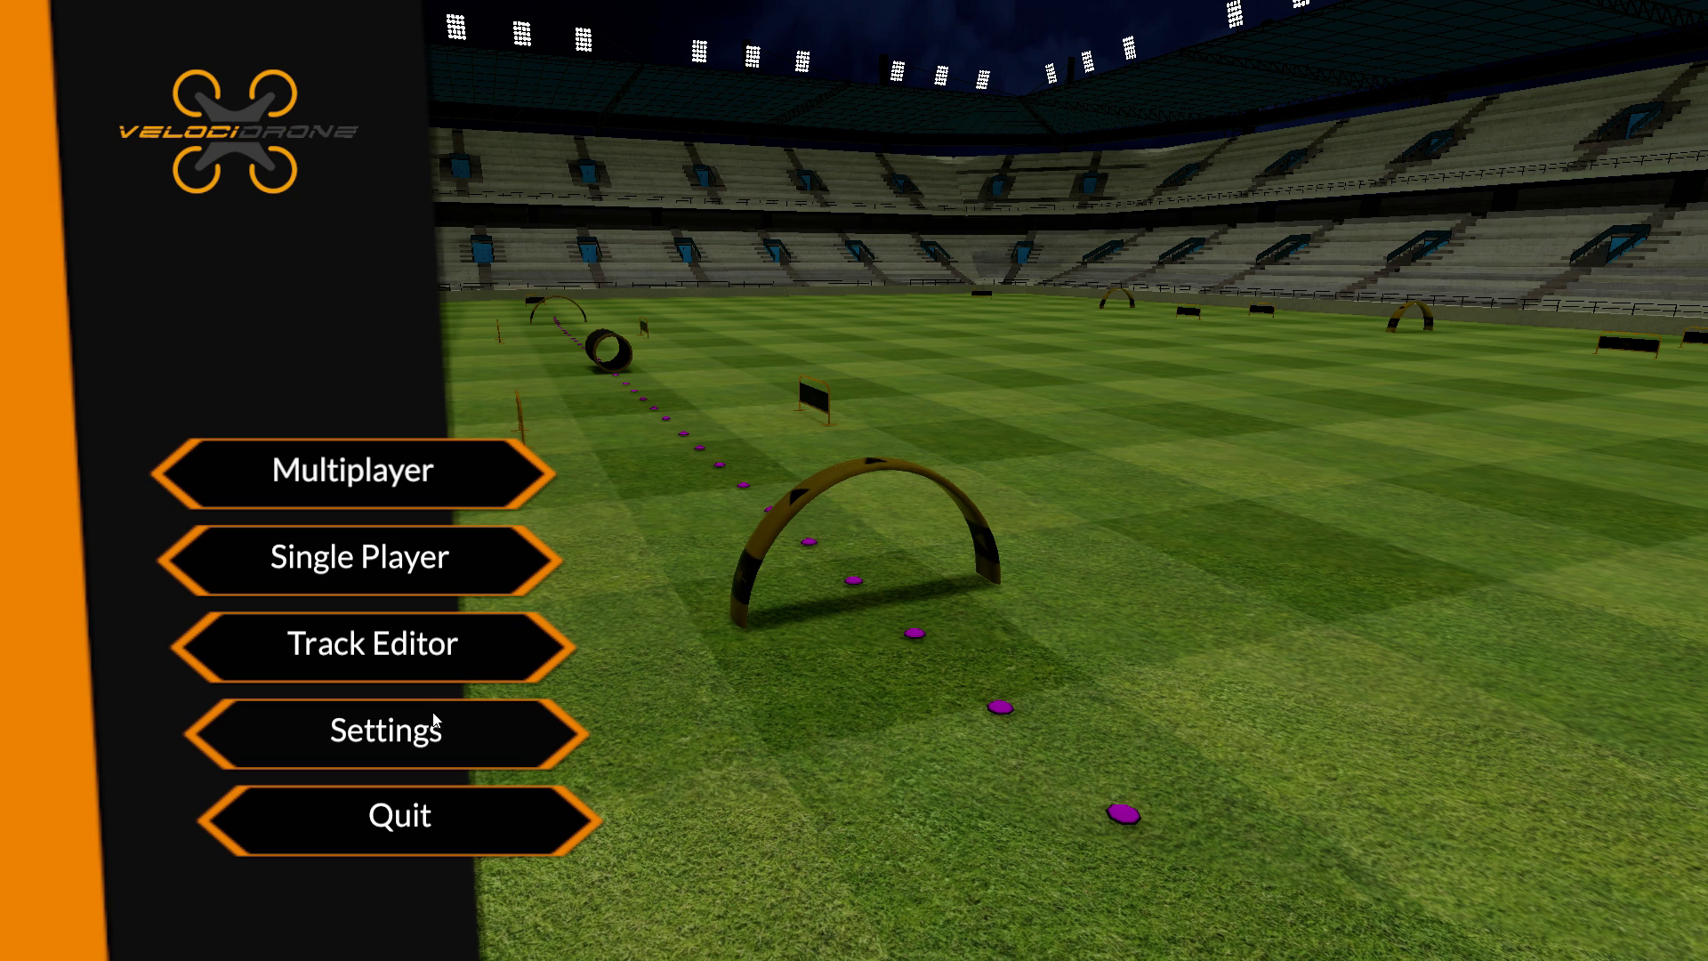
# Step: Open the USB controller setup in the settings and assign the FrSky Taranis Joystick as the controller
pyautogui.click(356, 734)
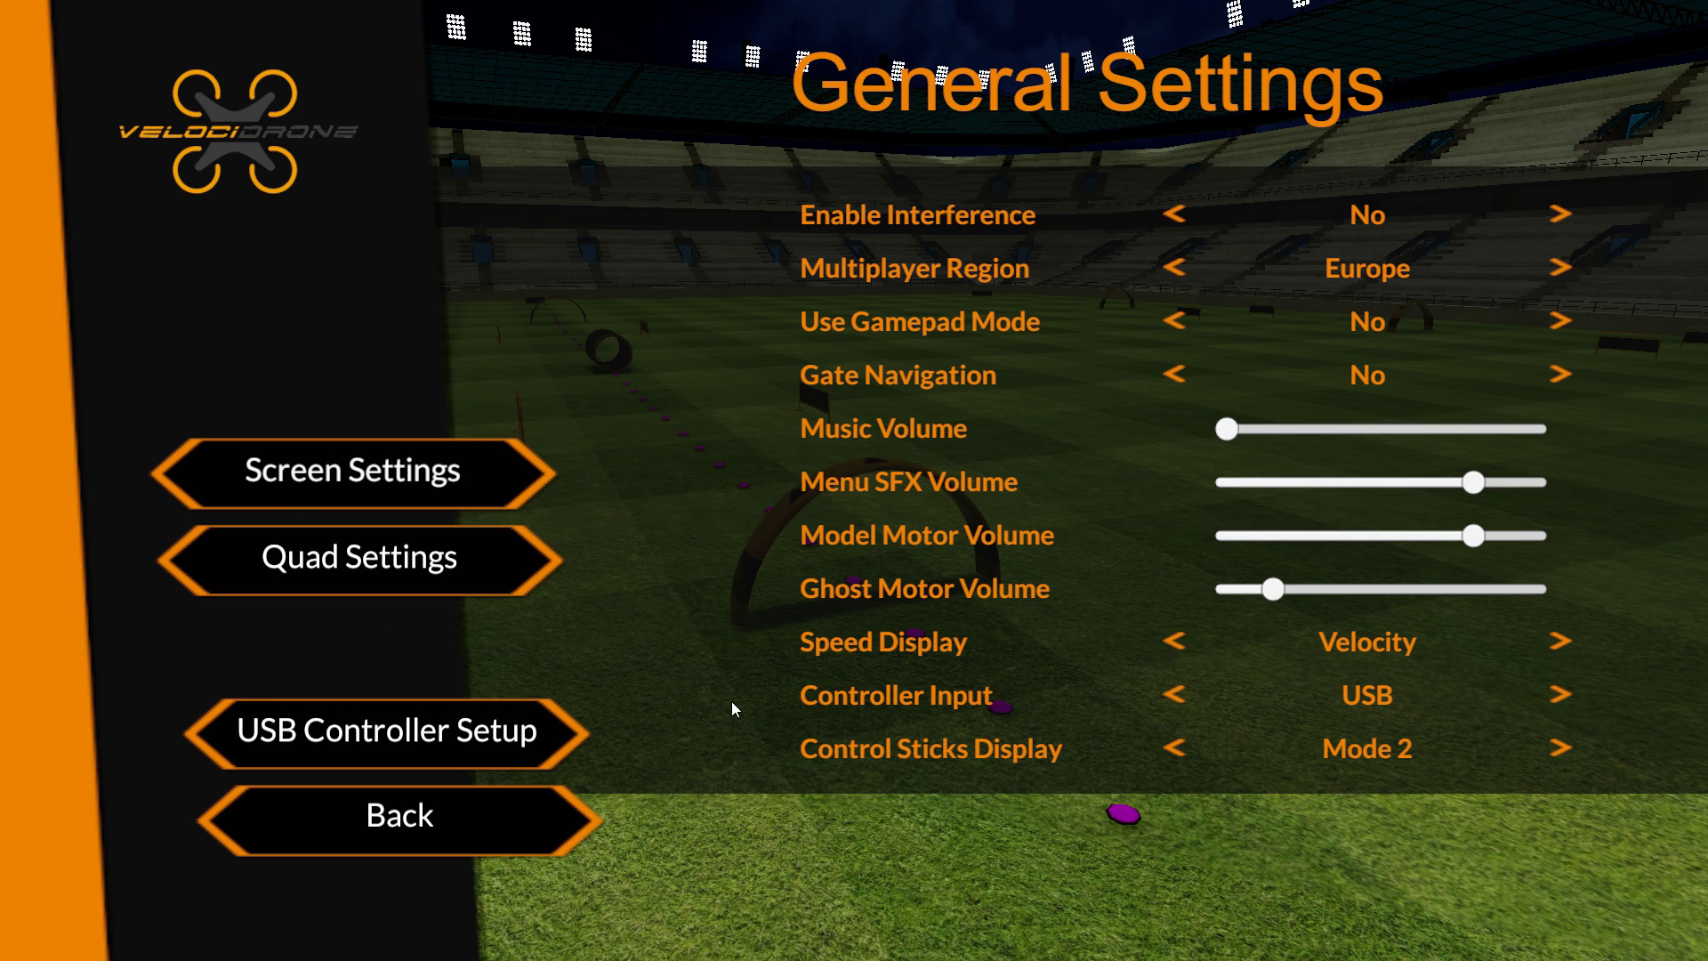
pyautogui.click(391, 743)
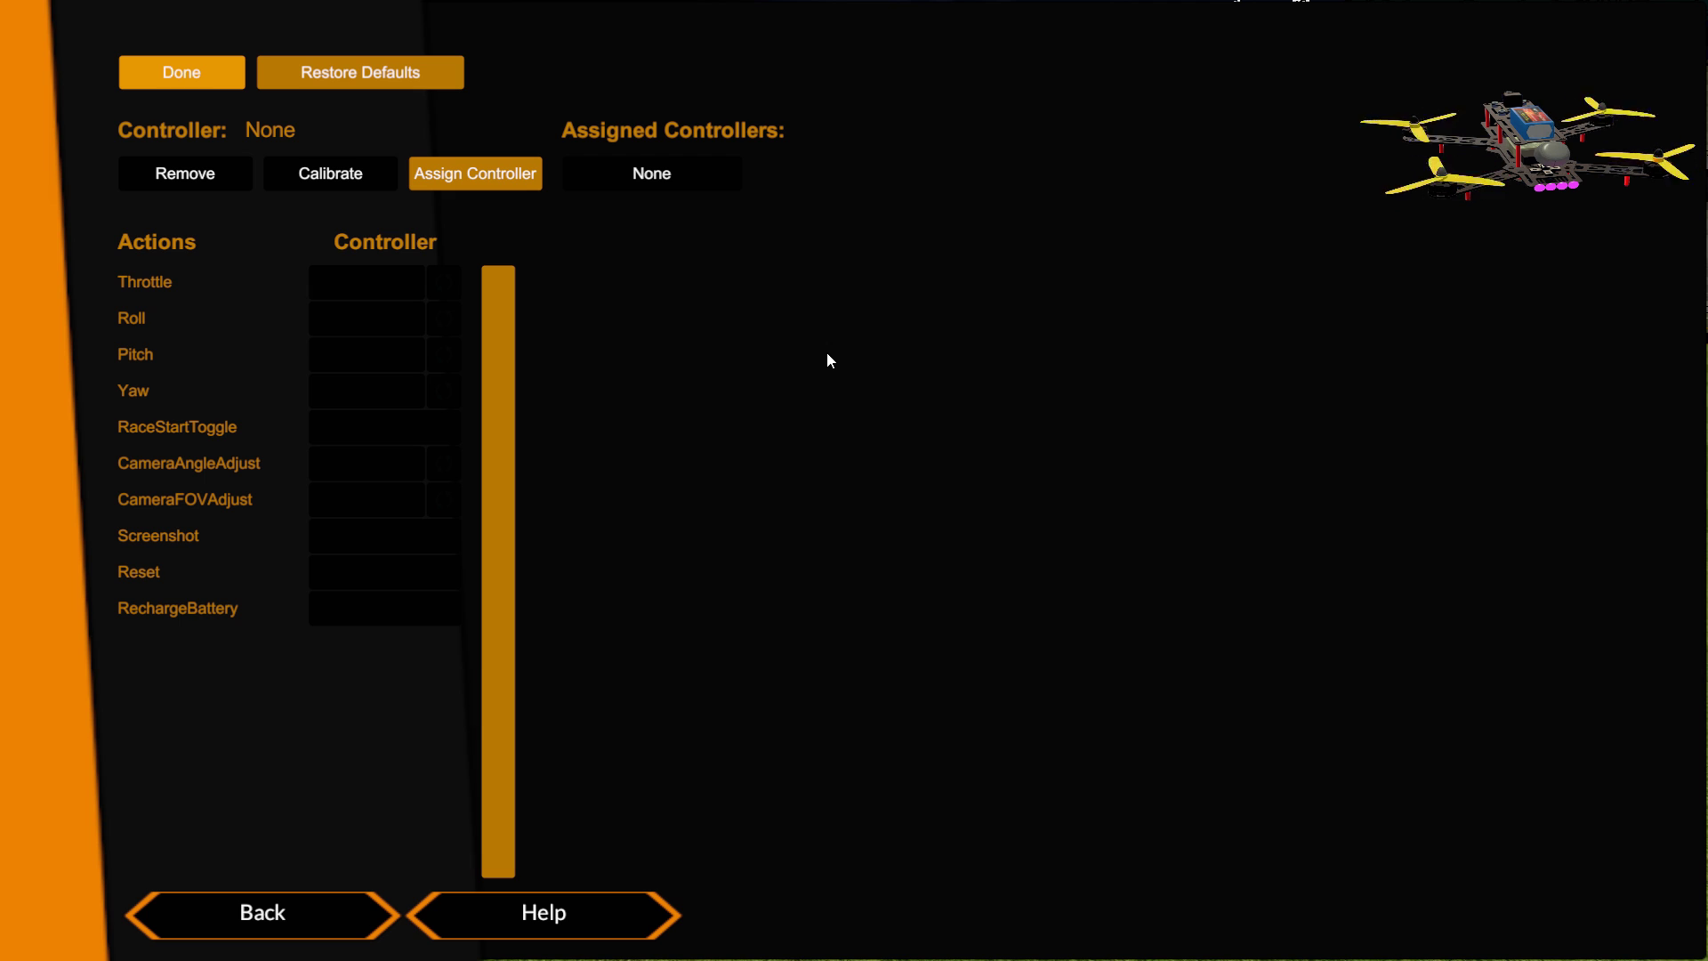
pyautogui.click(485, 173)
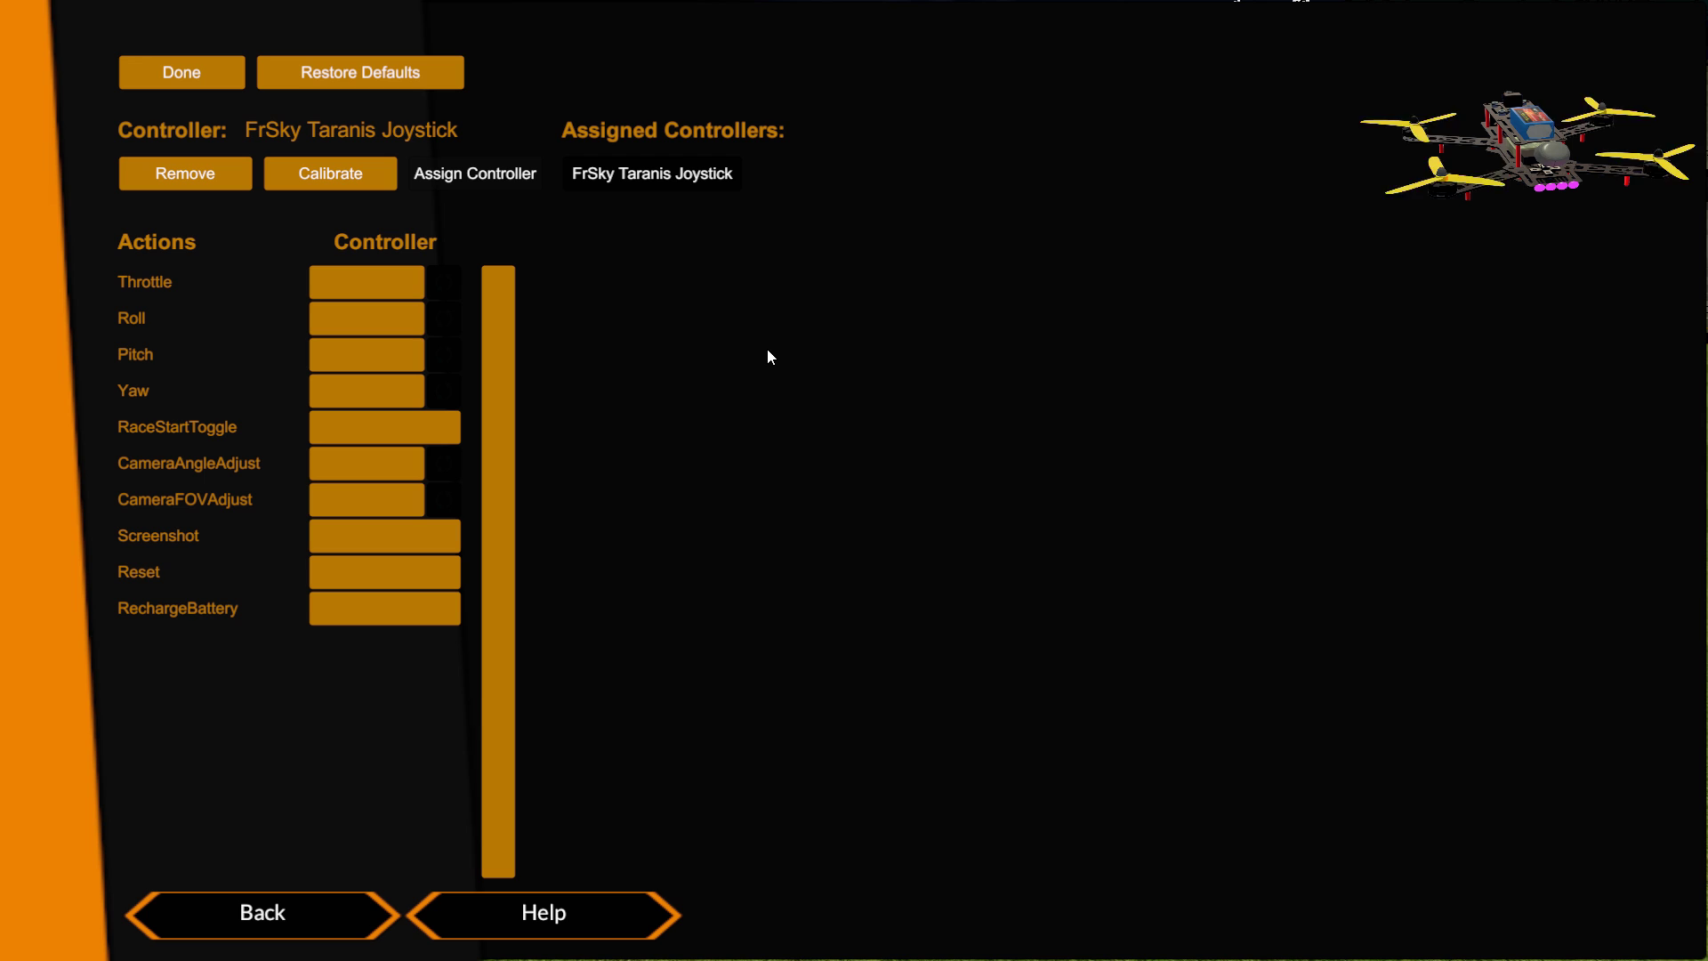
# Step: Start calibrating the FrSky Taranis Joystick and set the dead zone of Axis 0 to its minimum
pyautogui.click(323, 175)
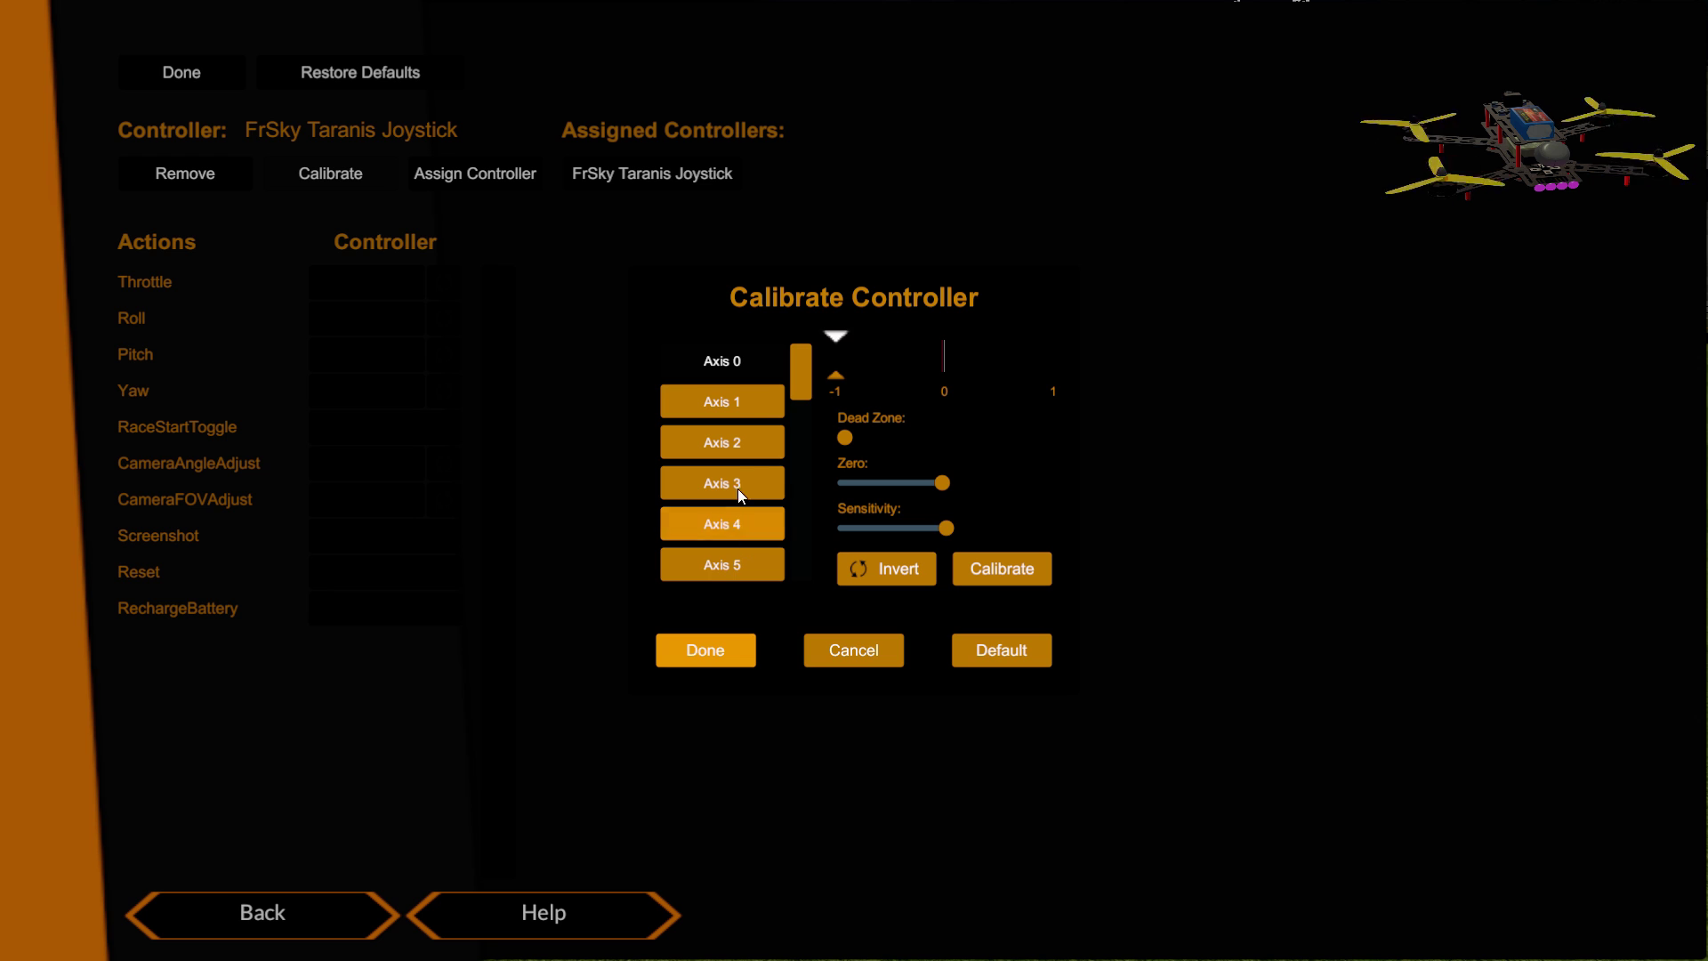
pyautogui.moveTo(803, 384)
pyautogui.mouseDown()
pyautogui.moveTo(797, 557)
pyautogui.moveTo(799, 356)
pyautogui.mouseUp()
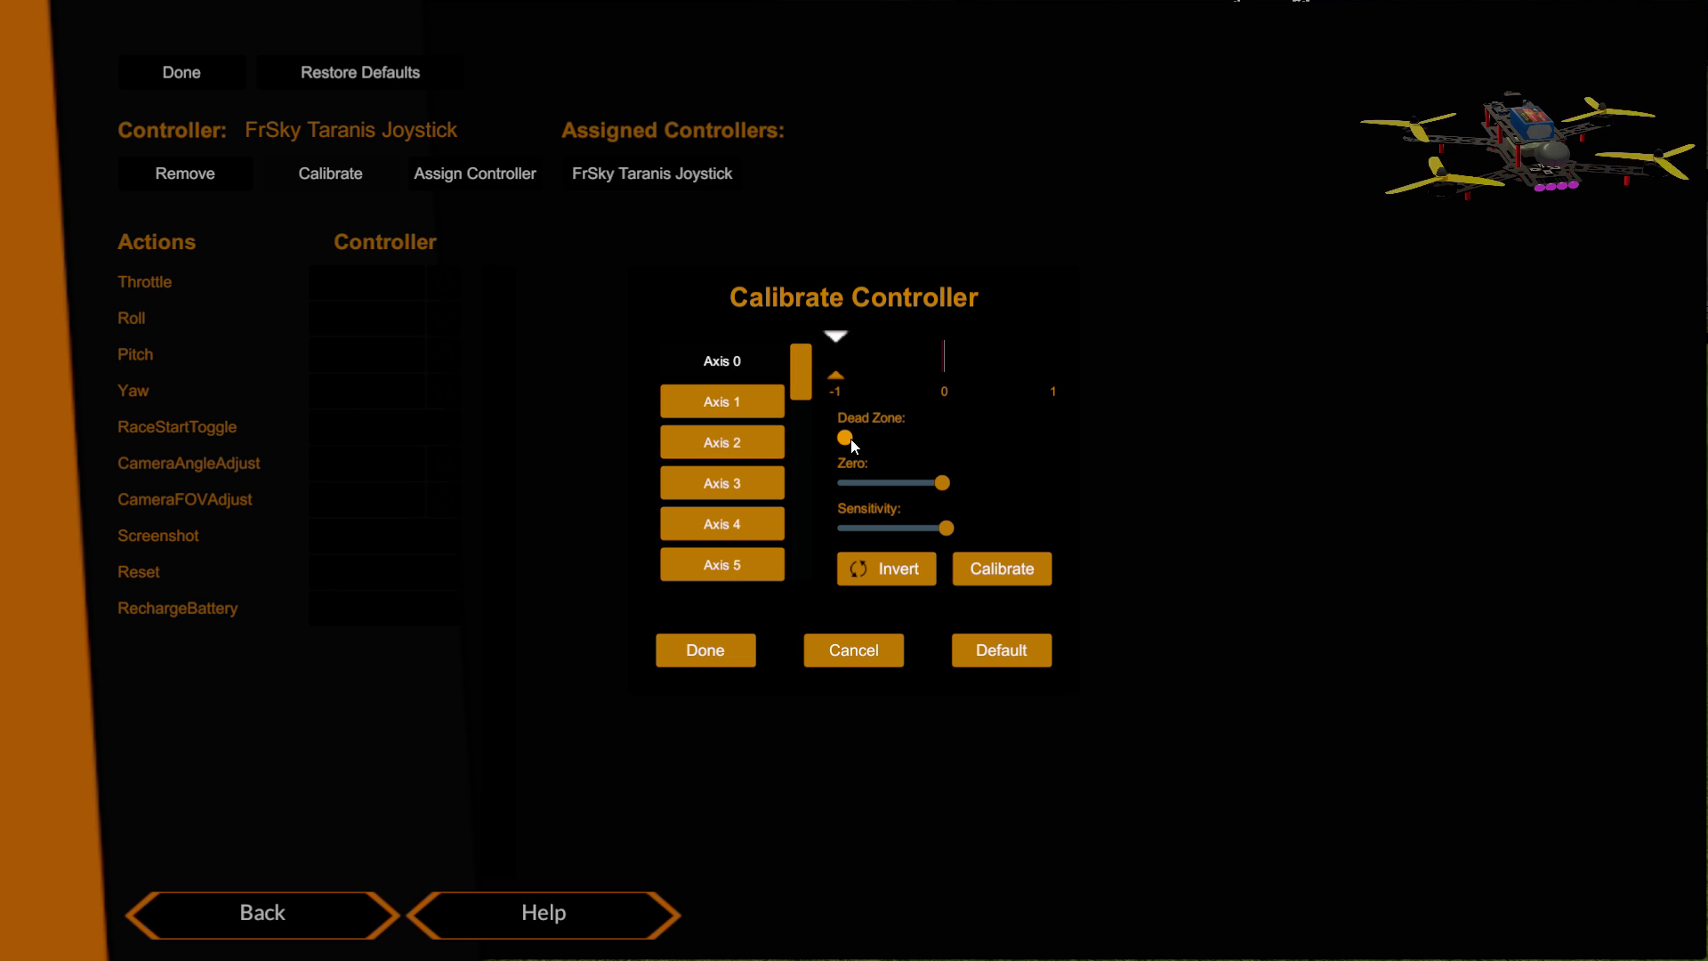
pyautogui.moveTo(850, 440); pyautogui.dragTo(875, 445)
pyautogui.moveTo(868, 438); pyautogui.dragTo(810, 440)
# Step: Lower the dead zones of Axis 1, Axis 2 and Axis 3 to just above minimum and fine-tune the sensitivity of Axis 3
pyautogui.click(710, 400)
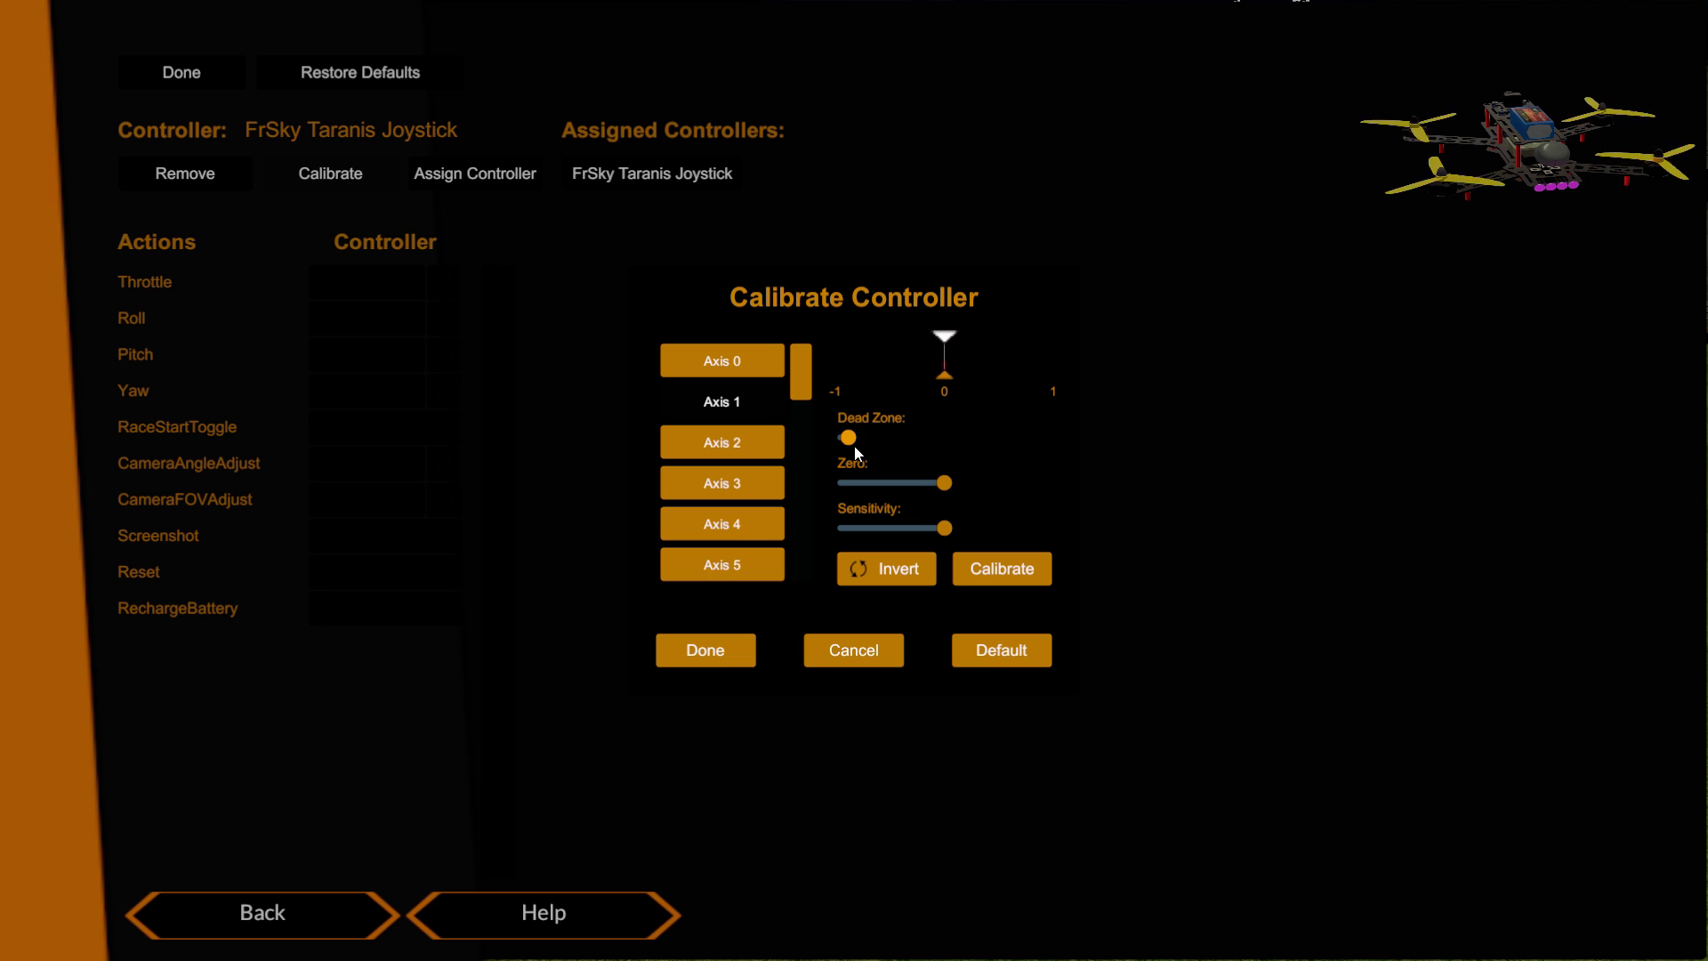
pyautogui.click(724, 446)
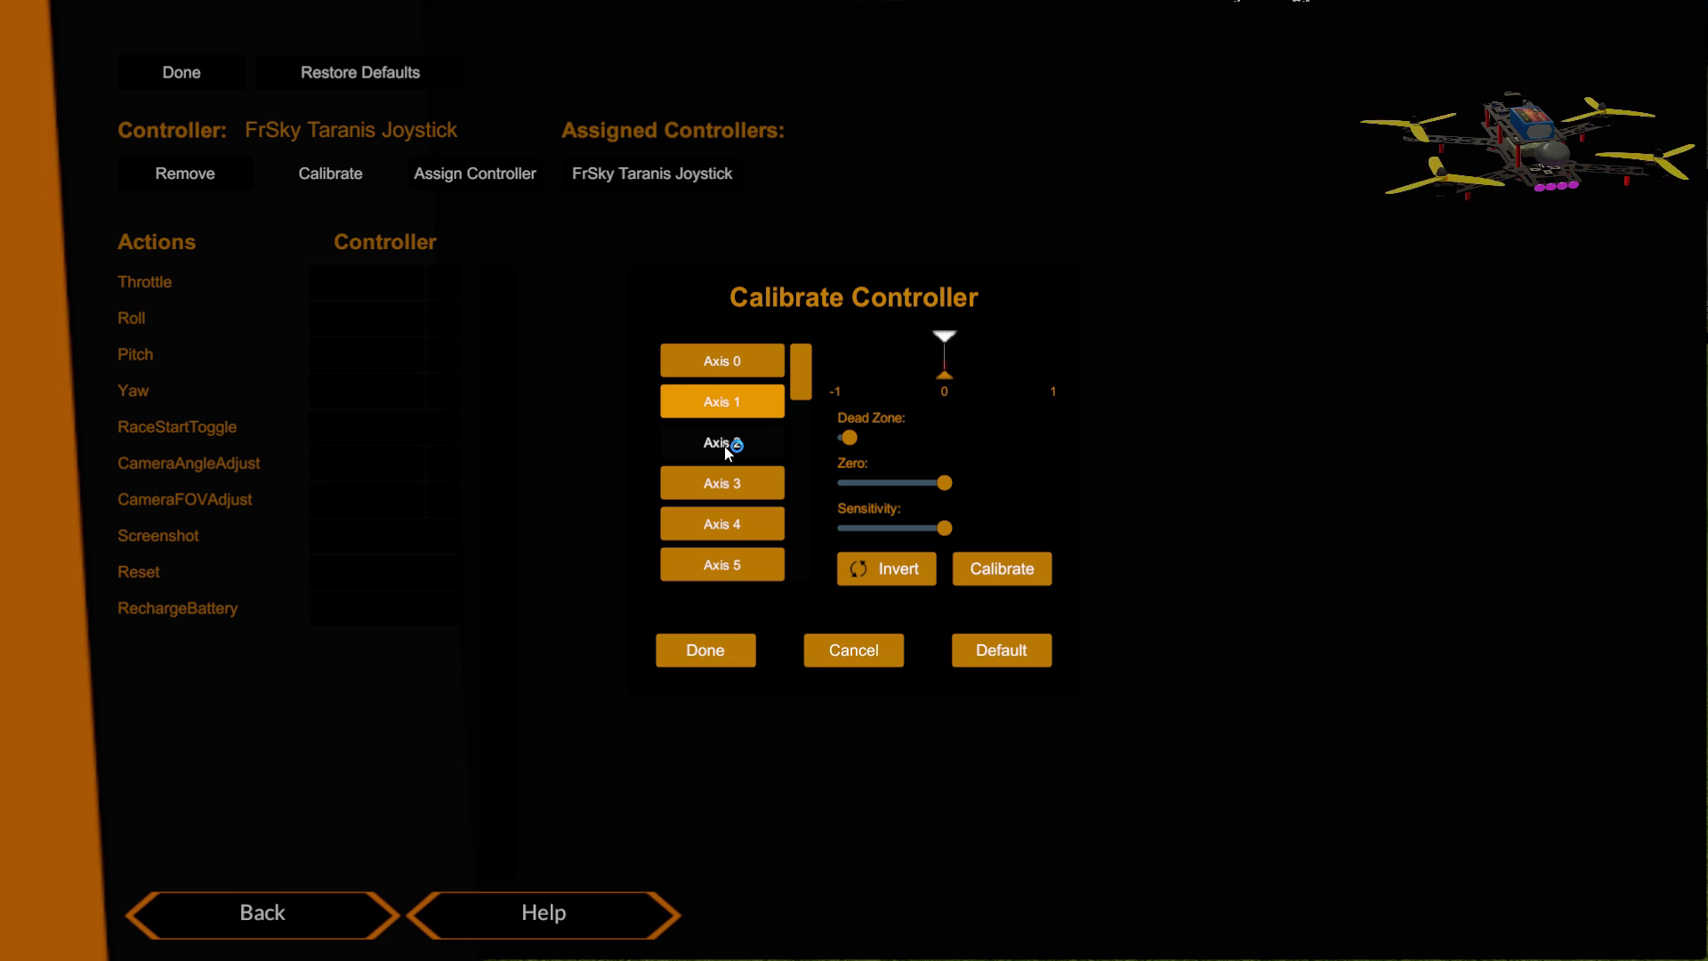
pyautogui.click(731, 481)
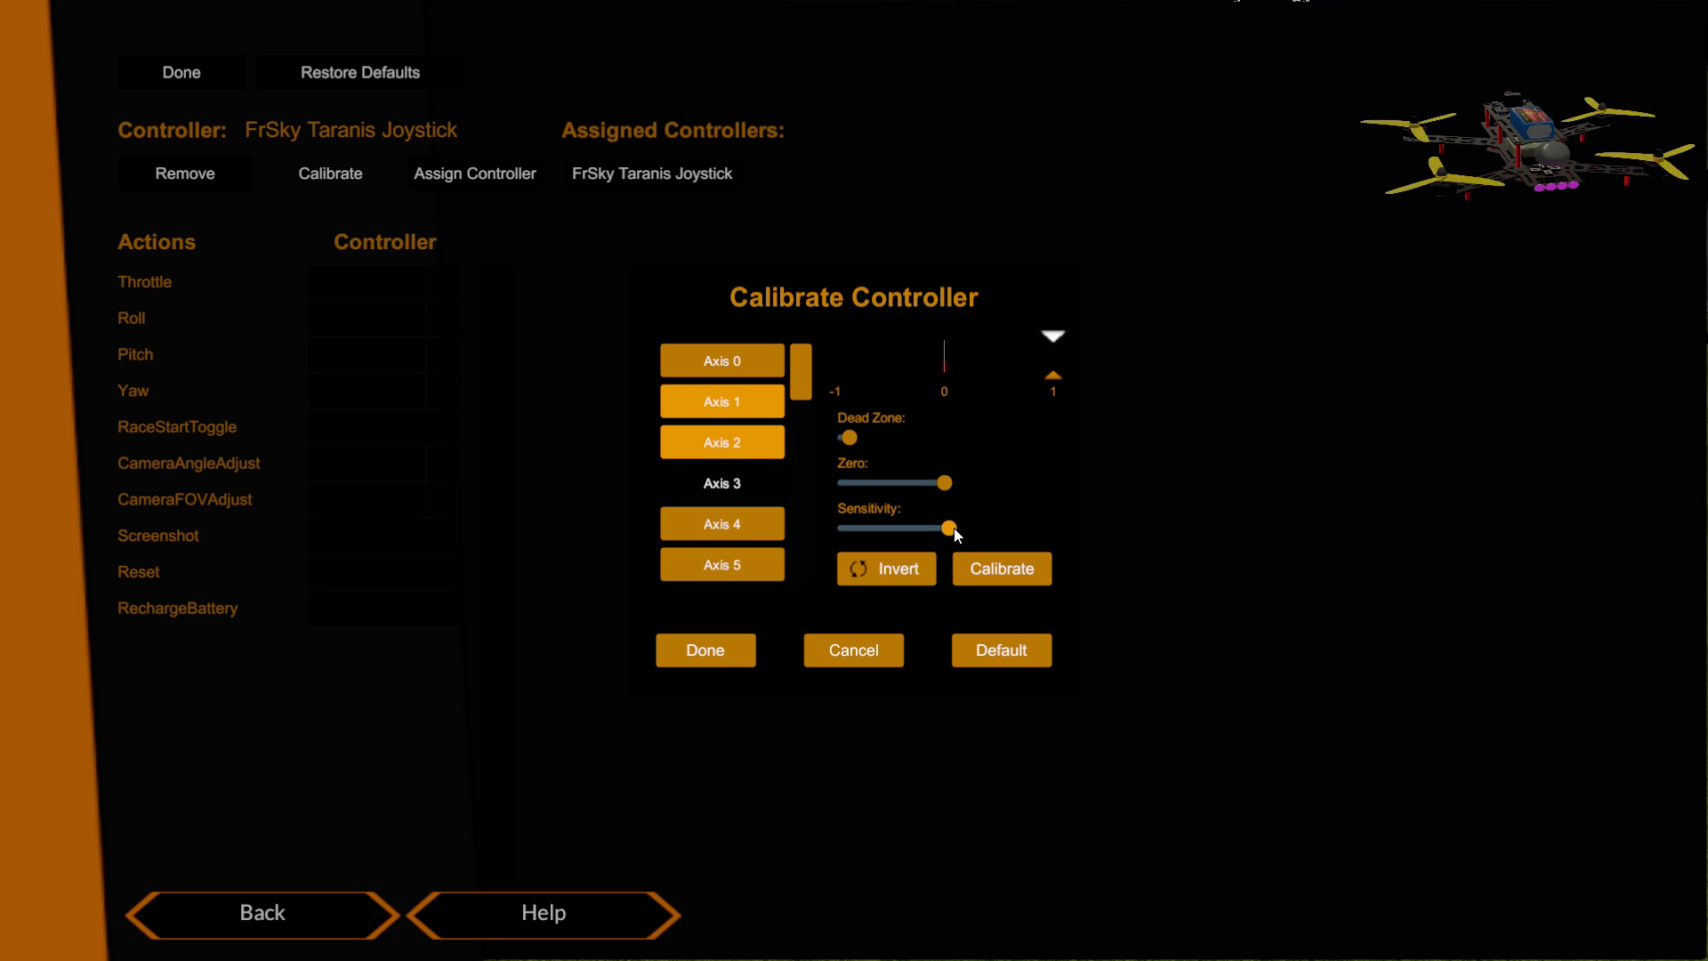
pyautogui.moveTo(949, 527)
pyautogui.mouseDown()
pyautogui.moveTo(880, 541)
pyautogui.moveTo(953, 534)
pyautogui.mouseUp()
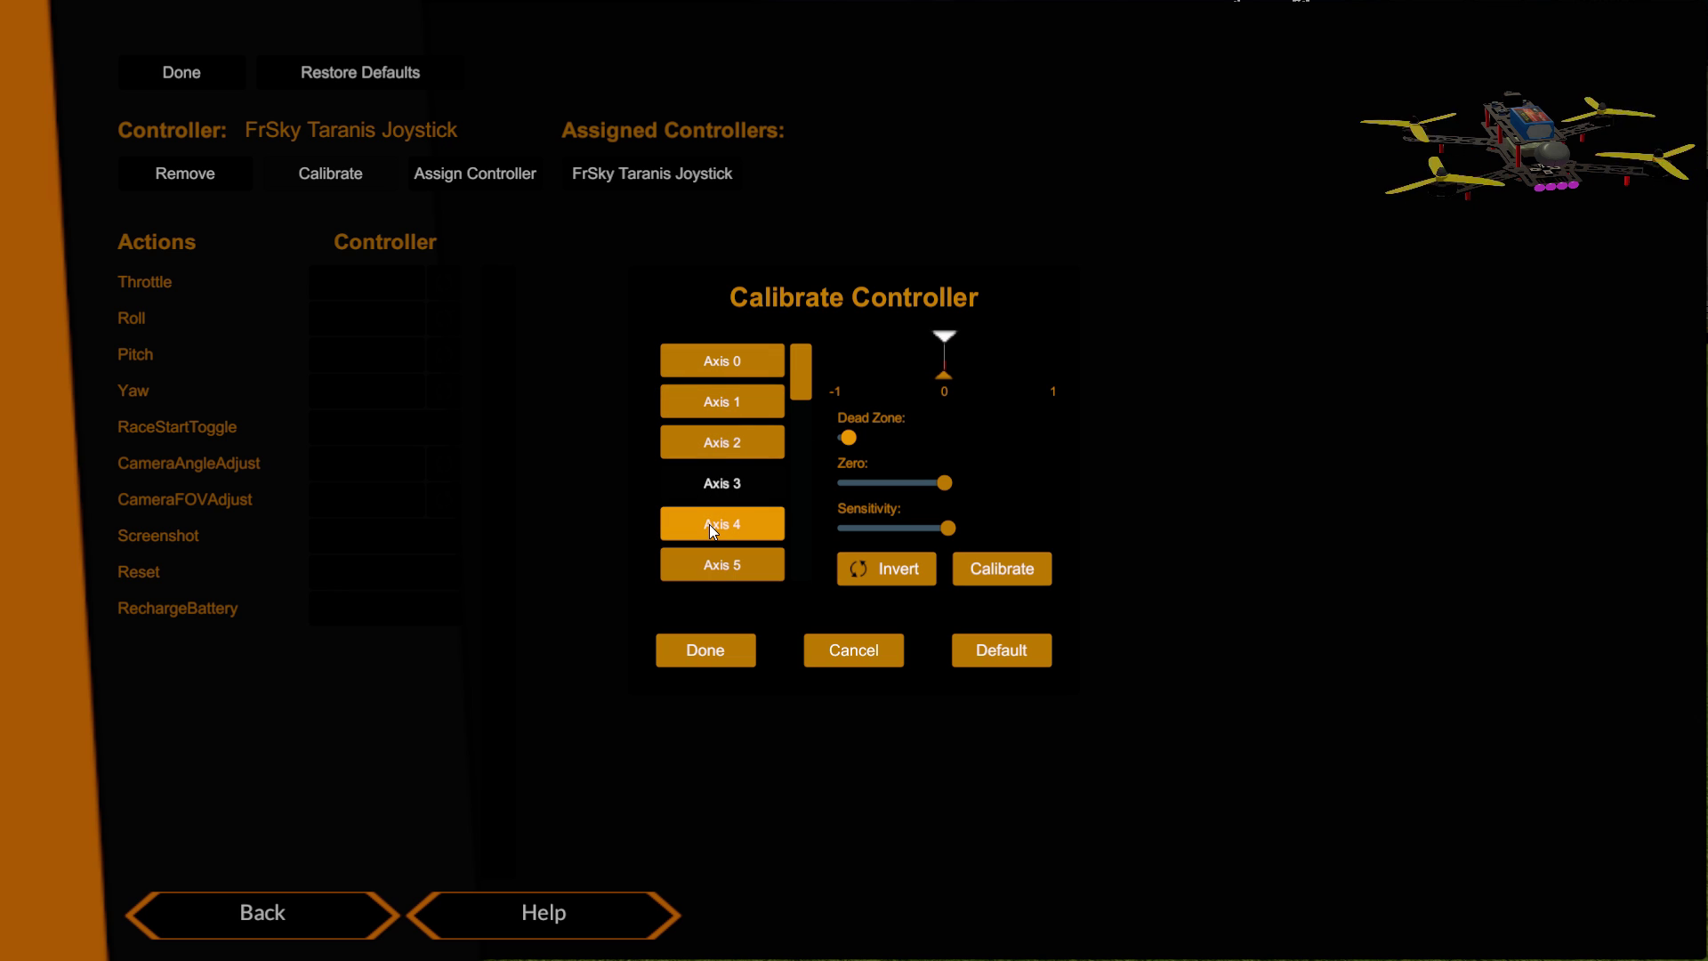
# Step: Lower the dead zones of Axis 5 and Axis 4 to just above minimum and accept the controller calibration
pyautogui.click(720, 566)
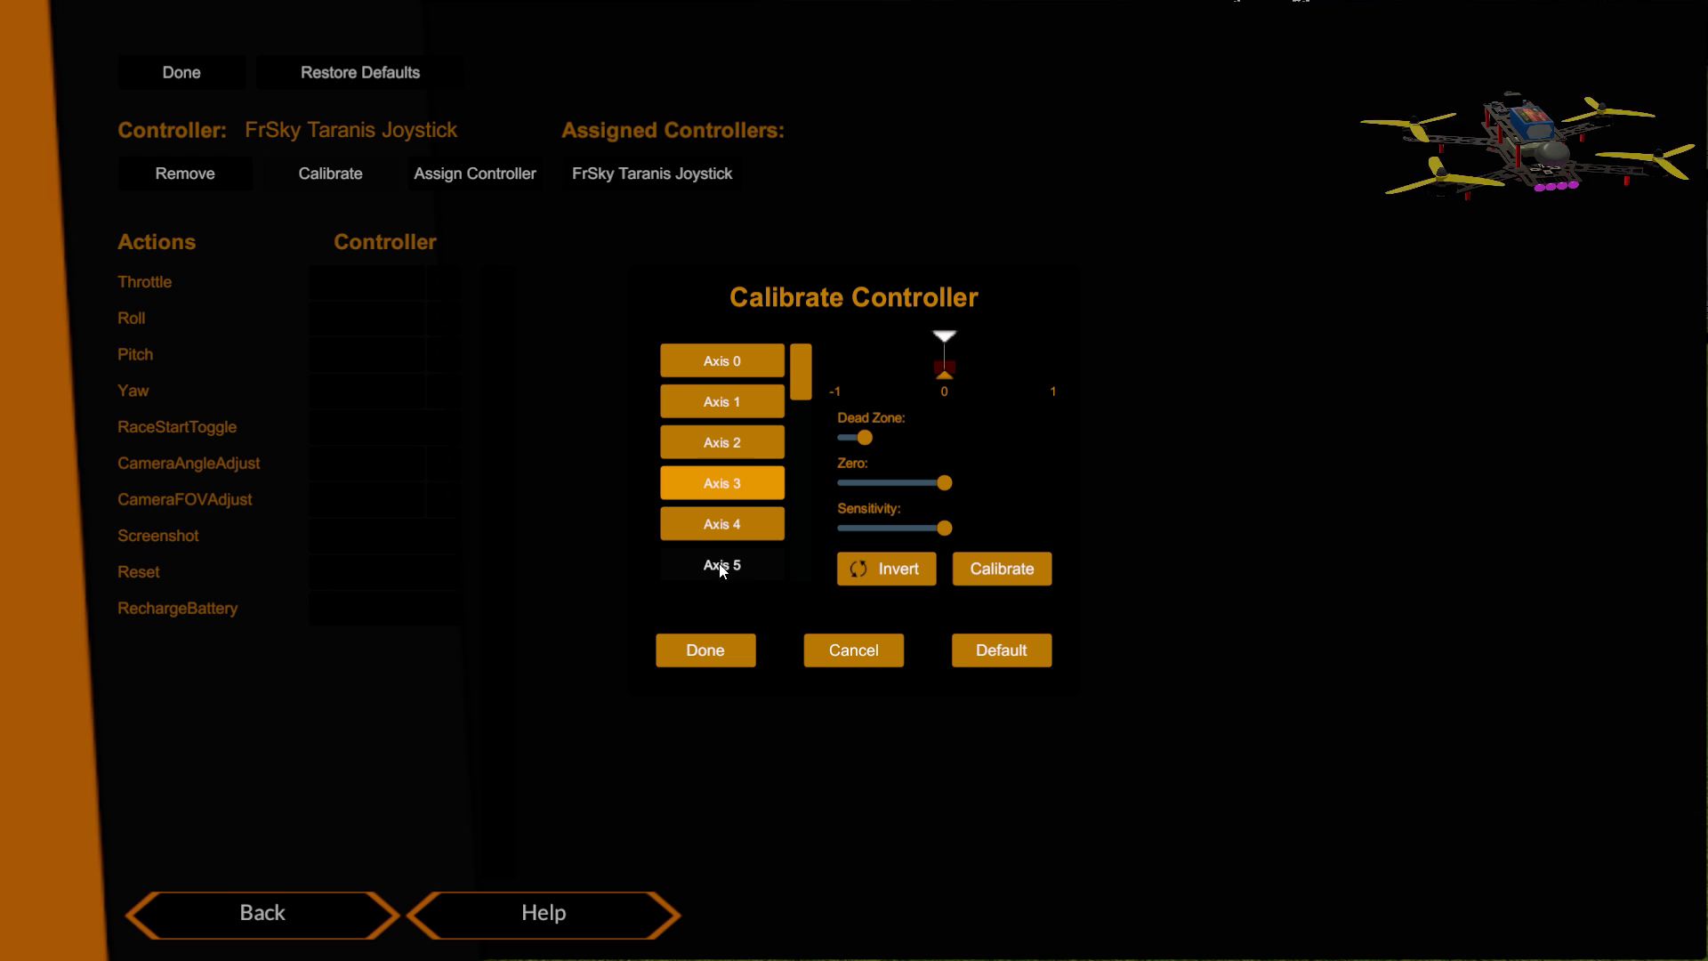
pyautogui.click(859, 448)
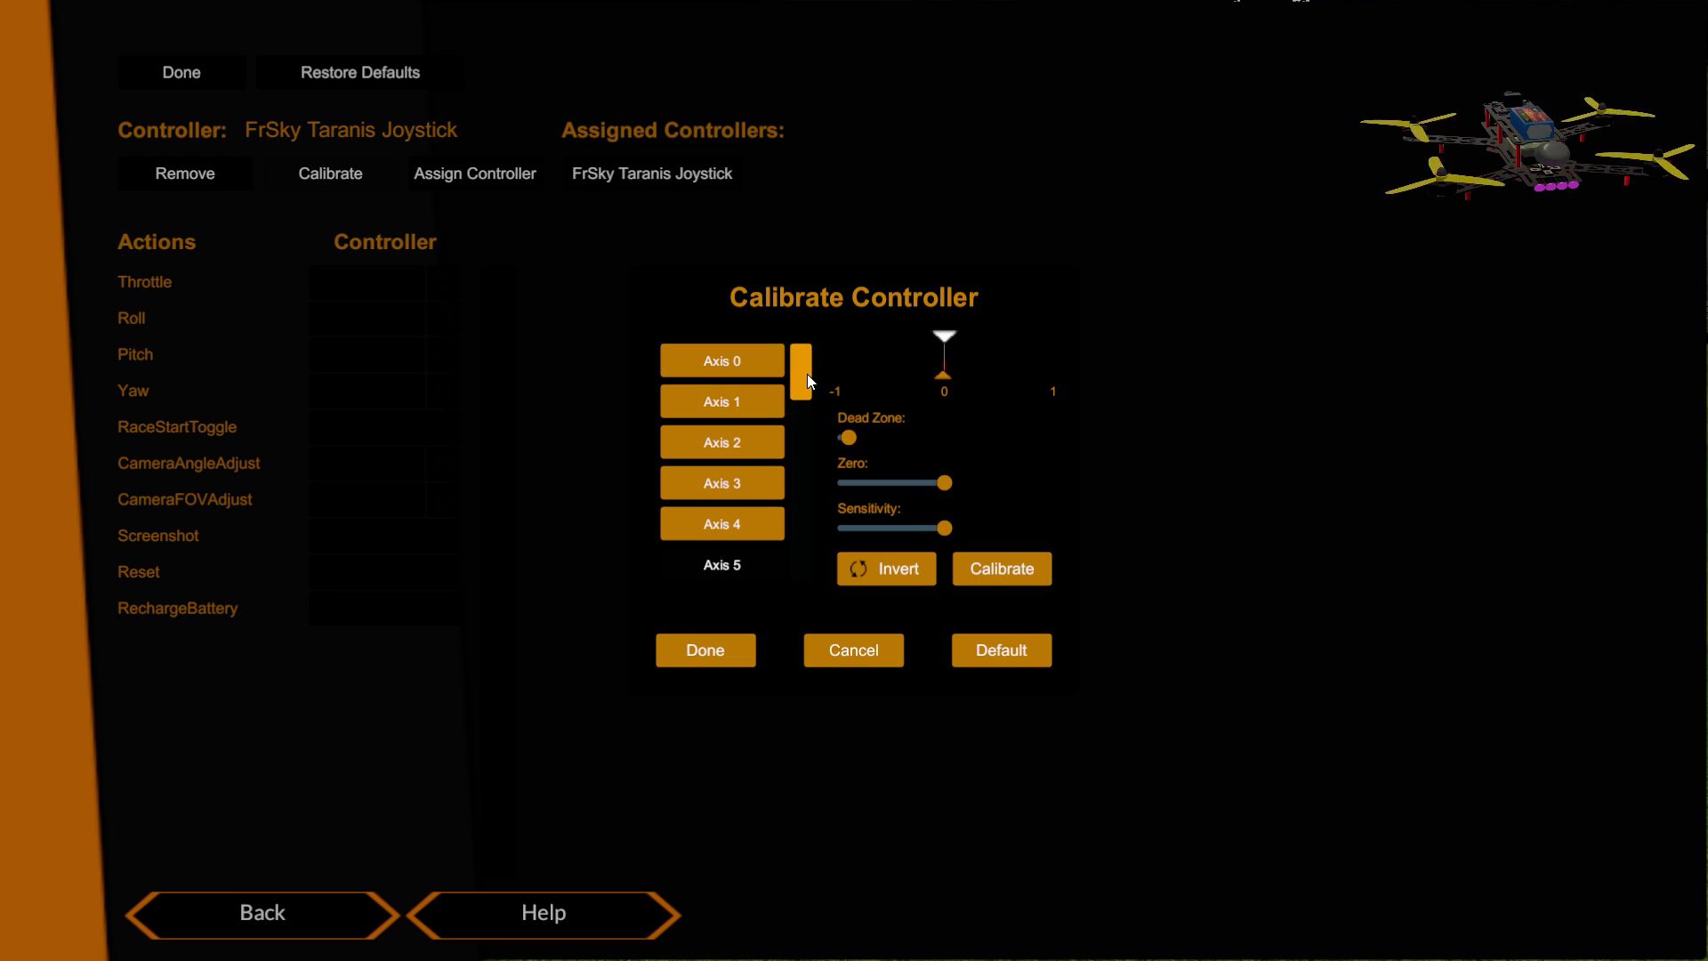
pyautogui.moveTo(808, 373); pyautogui.dragTo(808, 391)
pyautogui.click(753, 495)
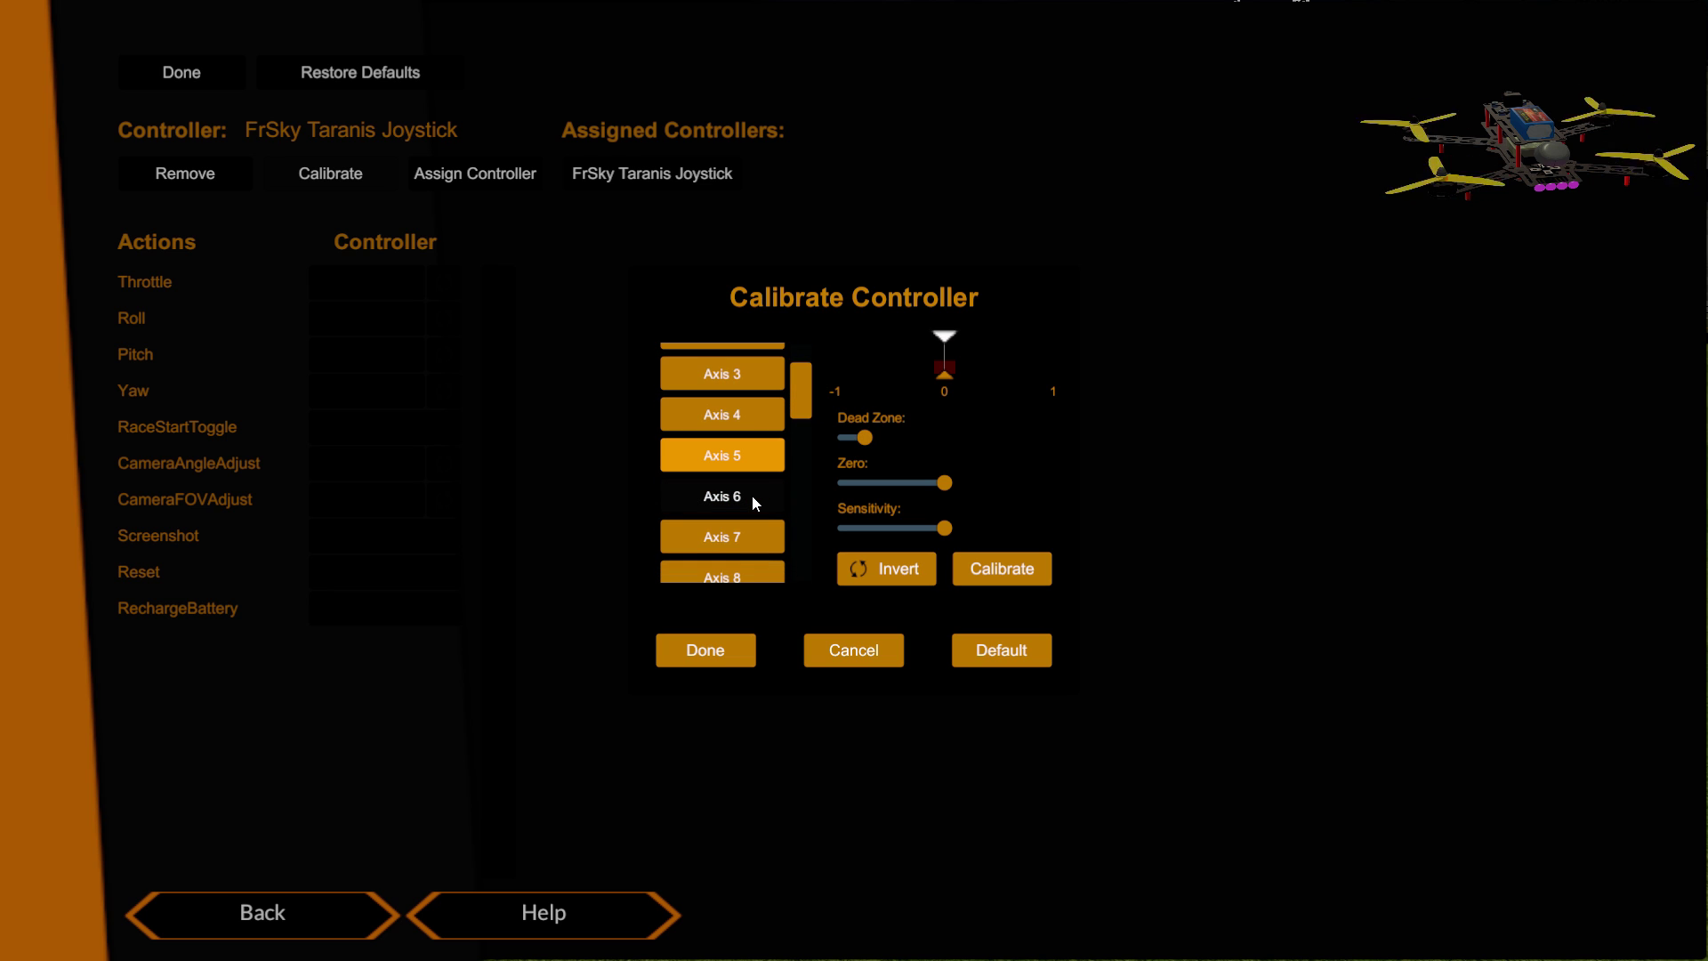
pyautogui.click(736, 413)
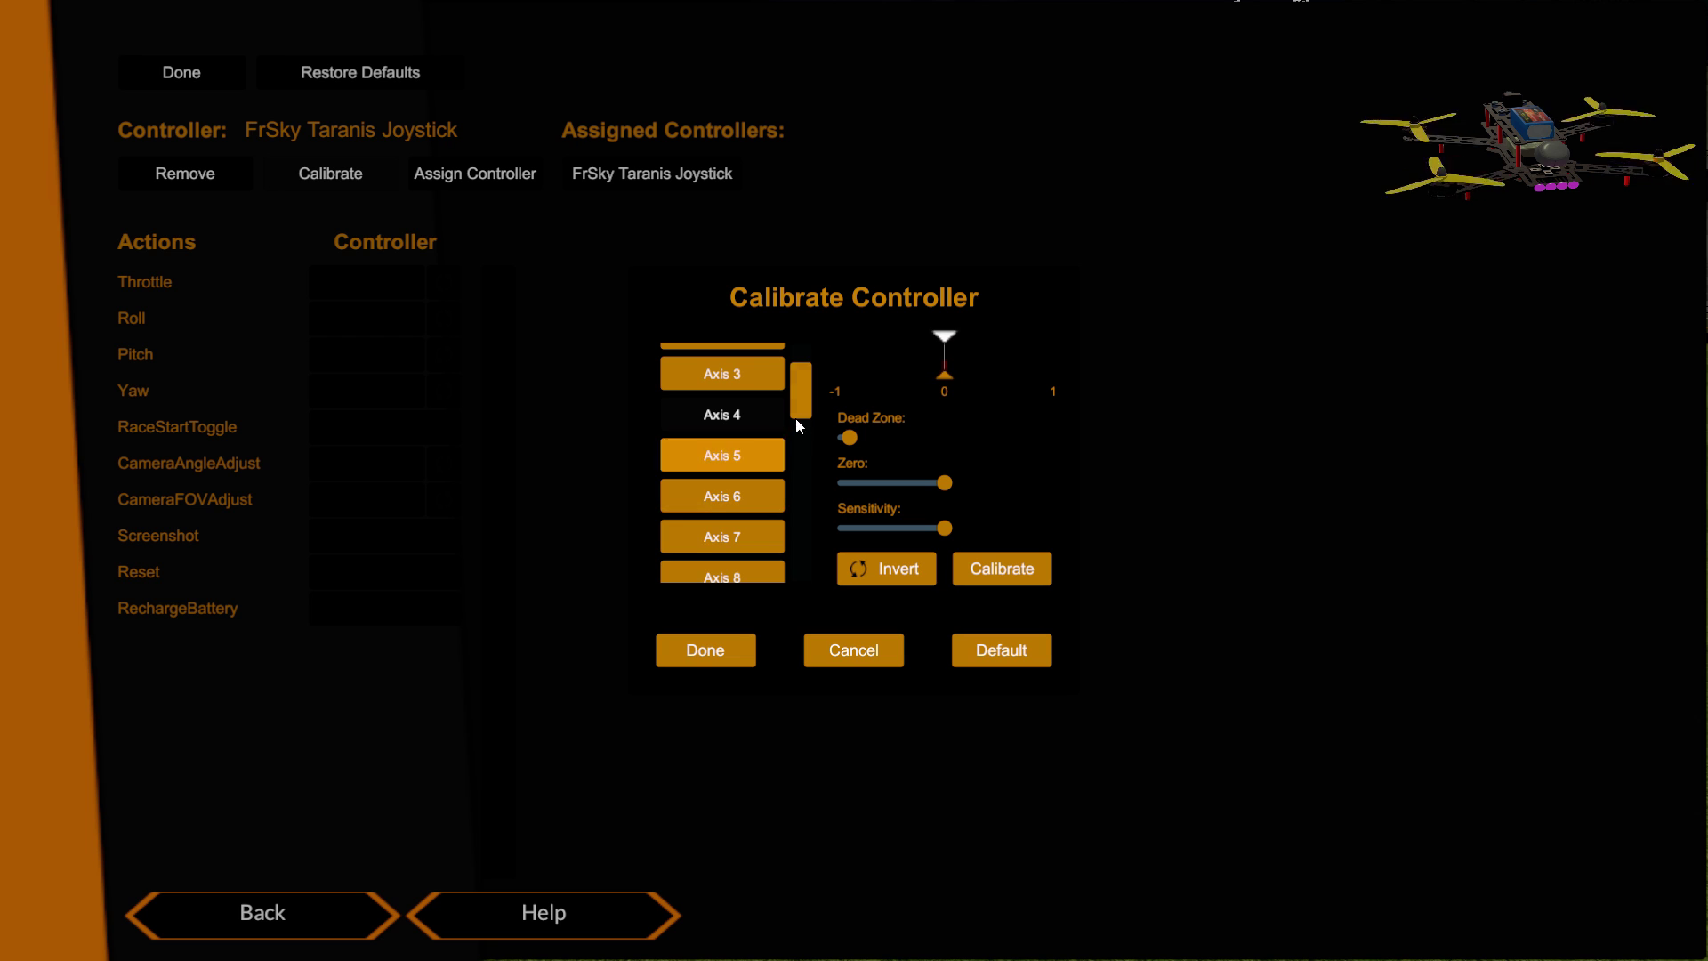
pyautogui.moveTo(802, 397); pyautogui.dragTo(799, 377)
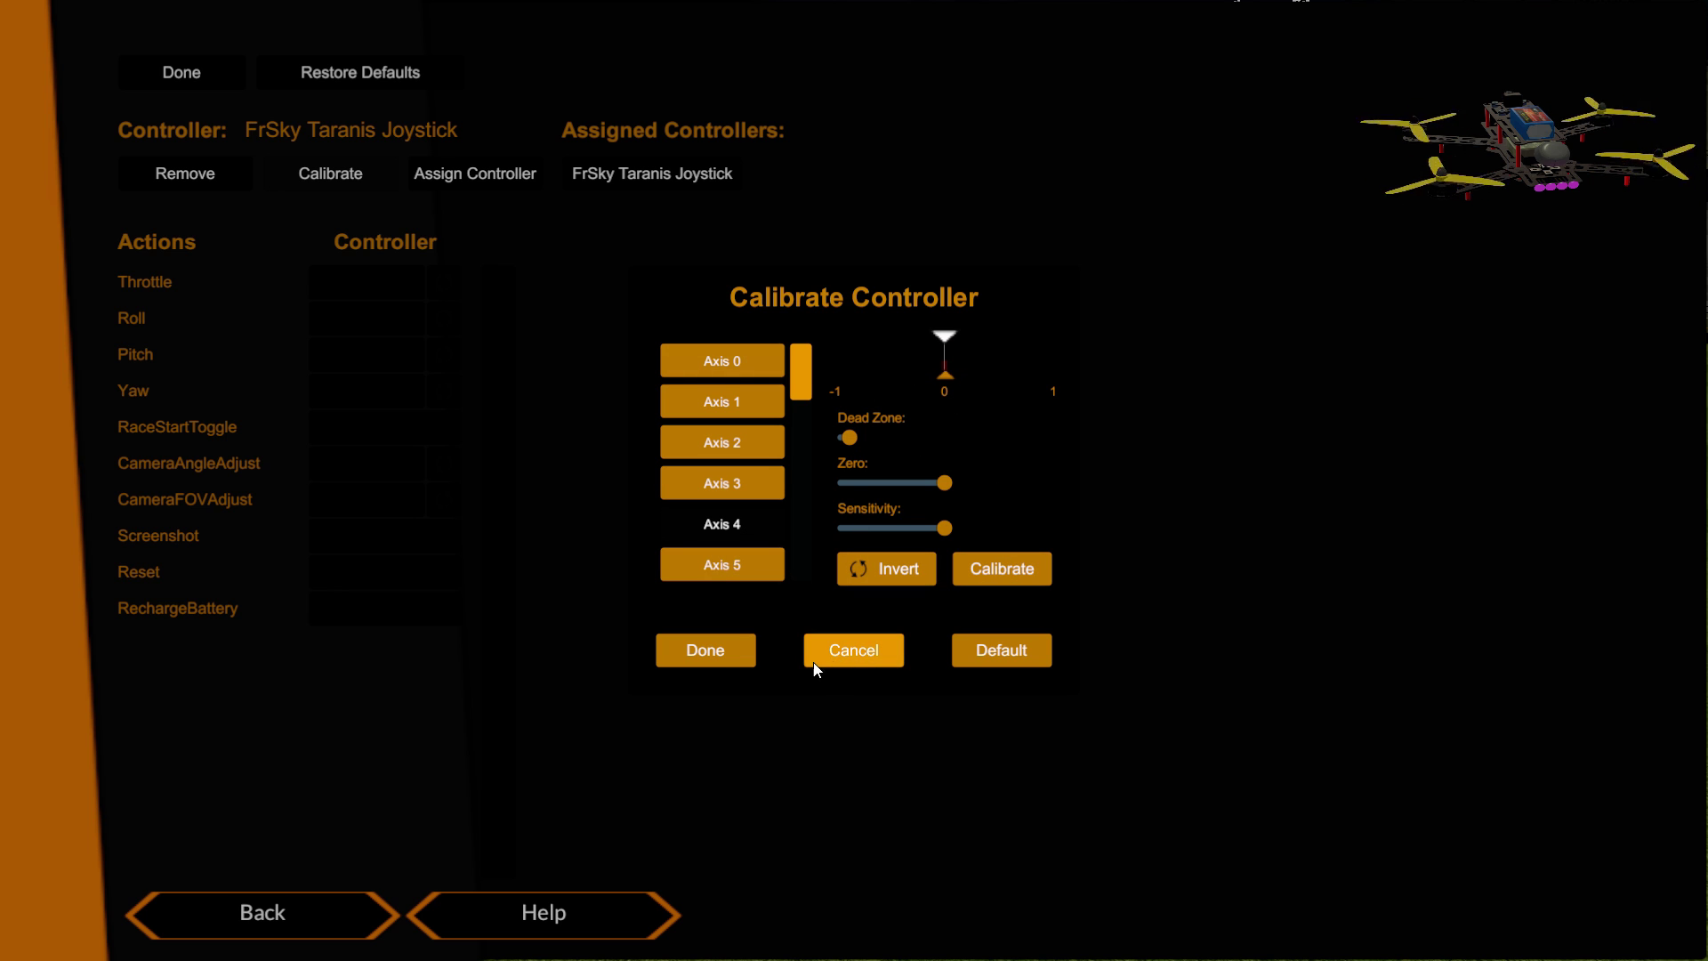
pyautogui.click(717, 653)
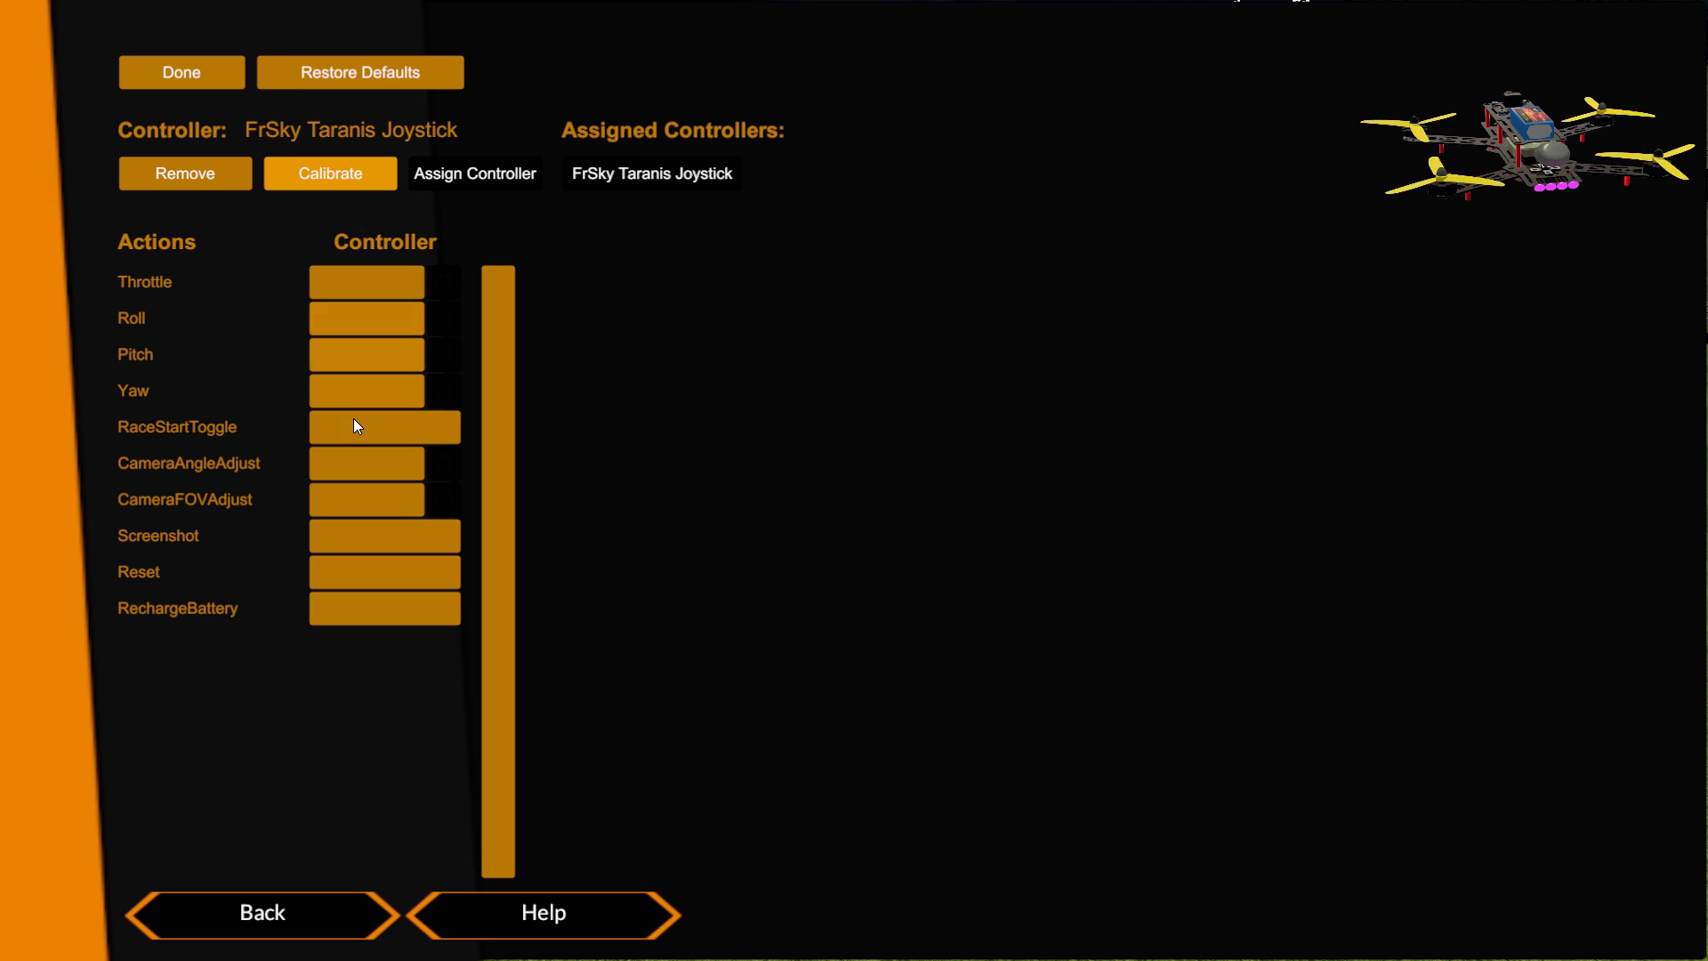
# Step: Bind Throttle to Axis 0, Roll to Axis 1, Pitch to Axis 2 and Yaw to Axis 3
pyautogui.click(371, 284)
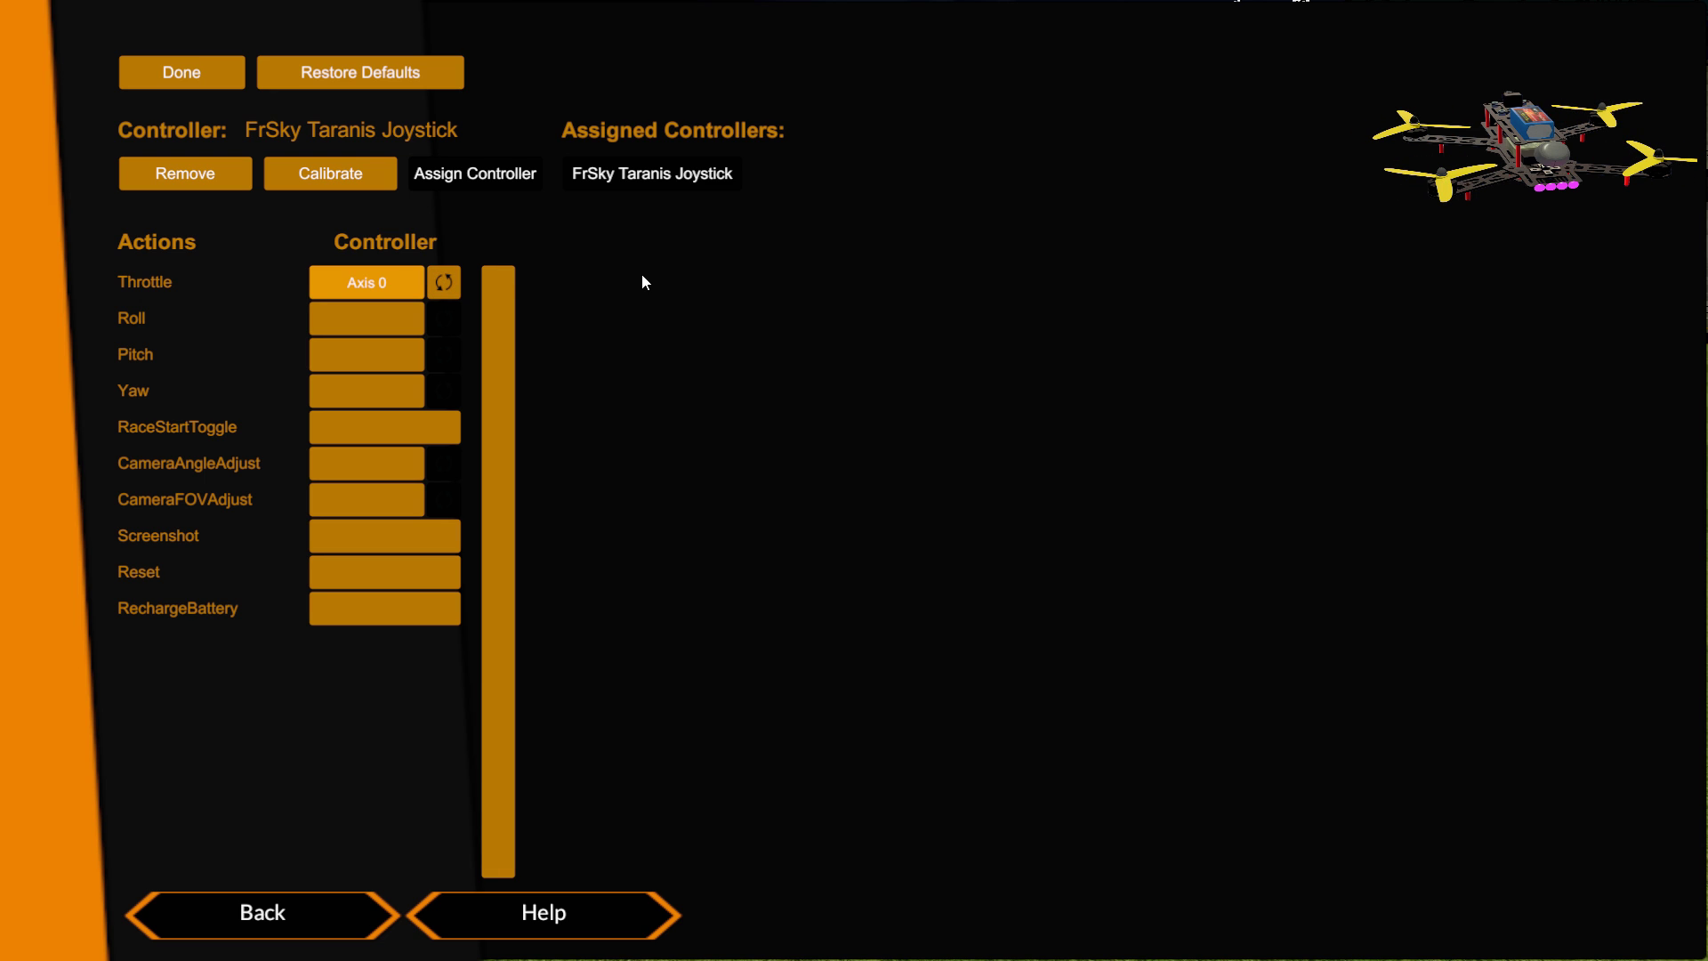
pyautogui.click(364, 321)
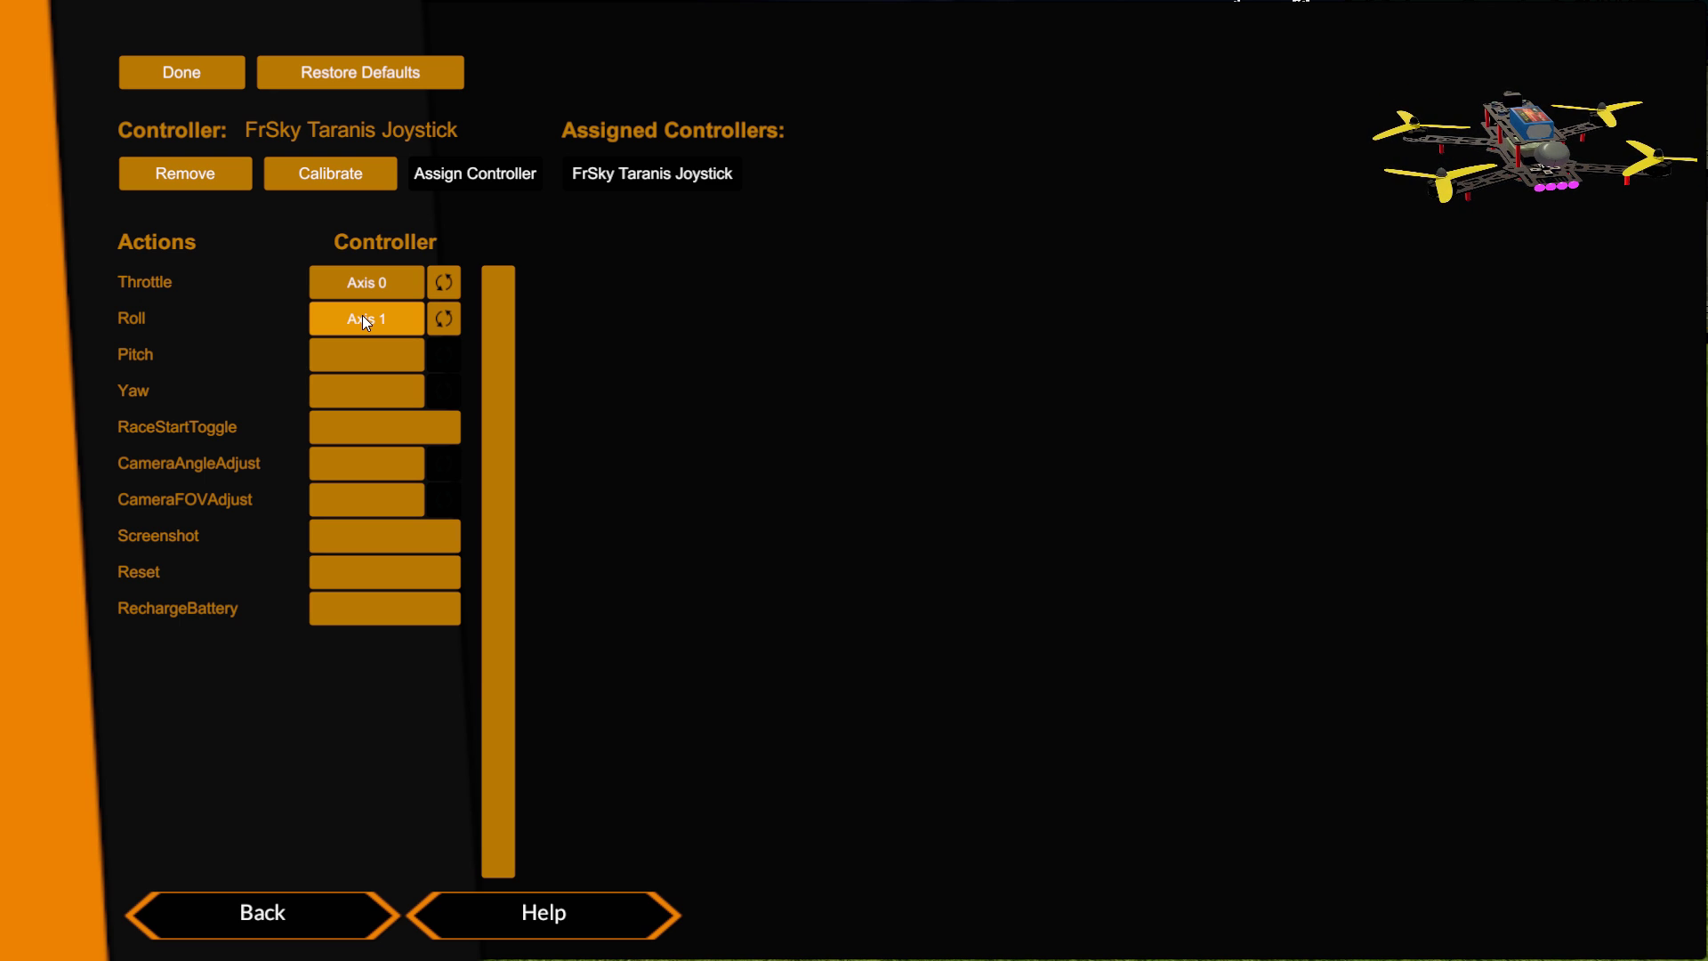
pyautogui.click(367, 359)
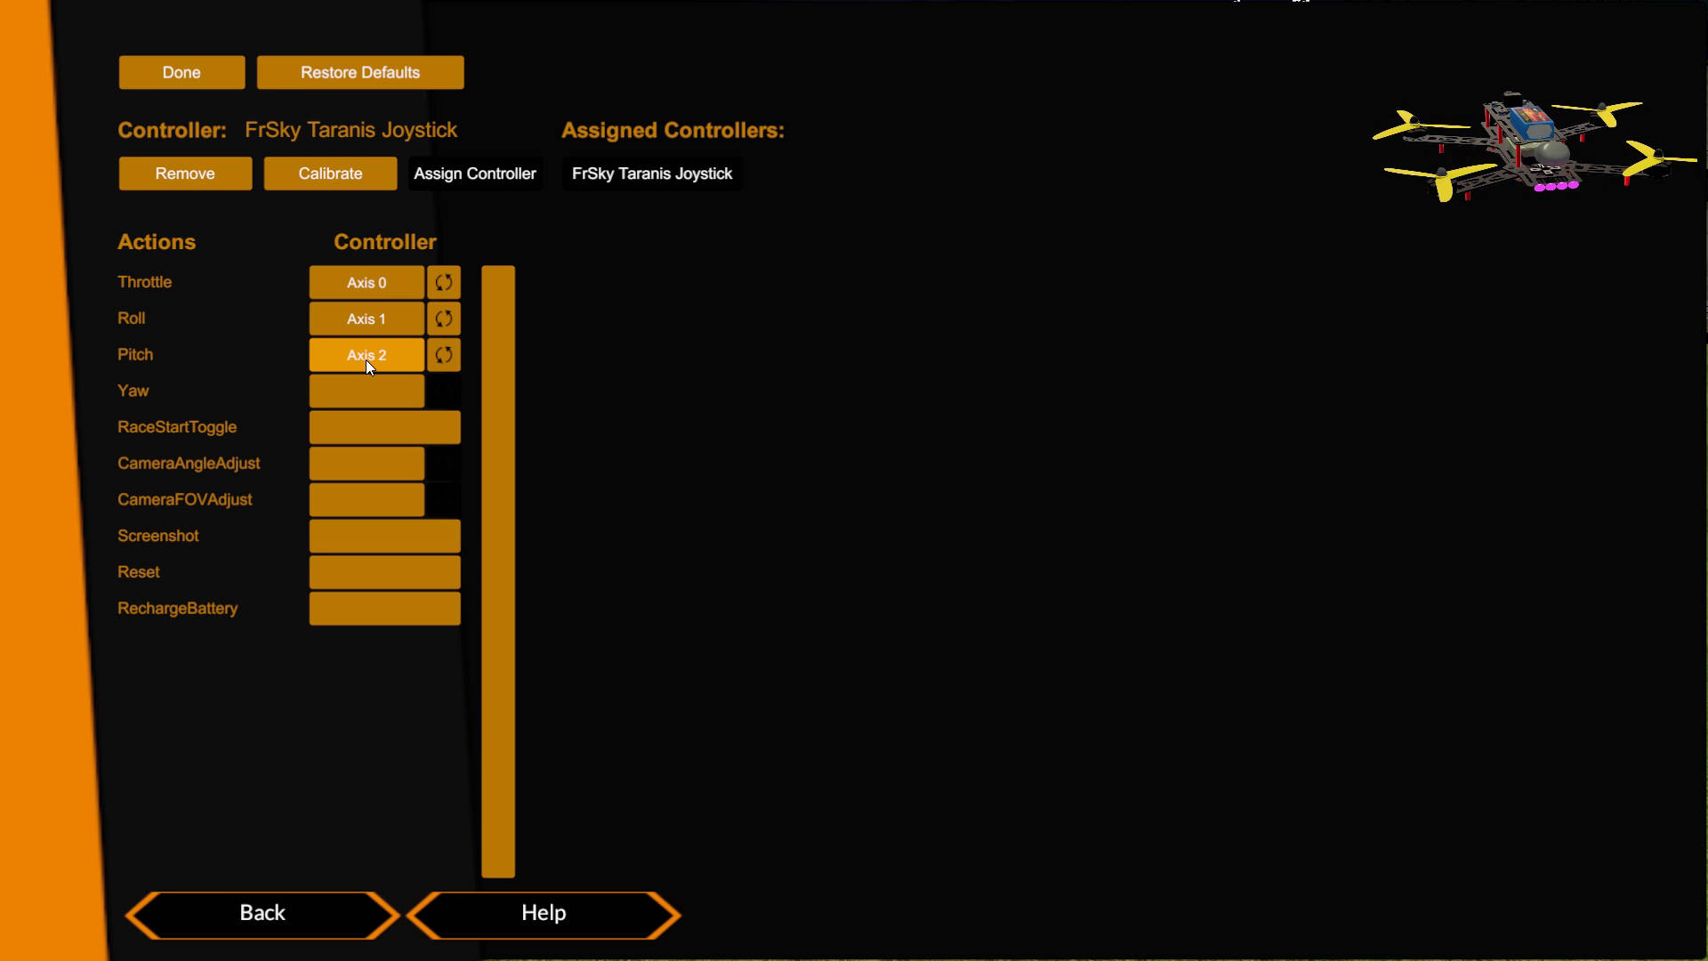
pyautogui.click(365, 393)
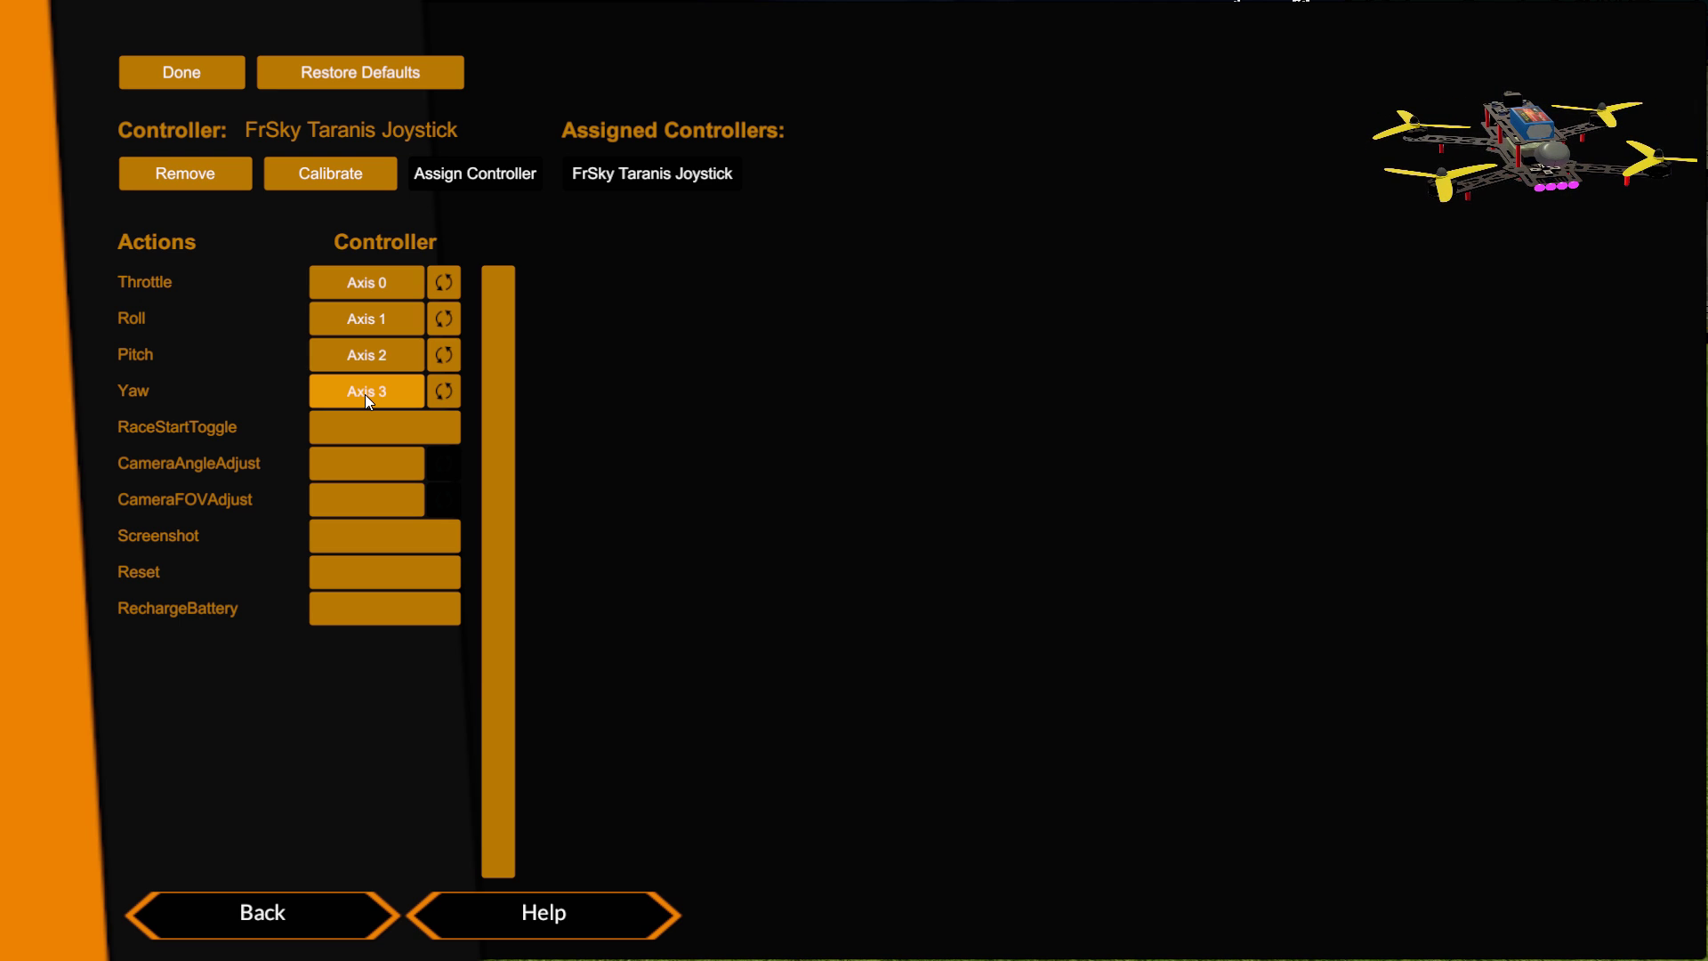
# Step: Bind CameraAngleAdjust to Axis 5, CameraFOVAdjust to Axis 4 and RaceStartToggle to Button 0, leaving Reset unassigned
pyautogui.click(357, 463)
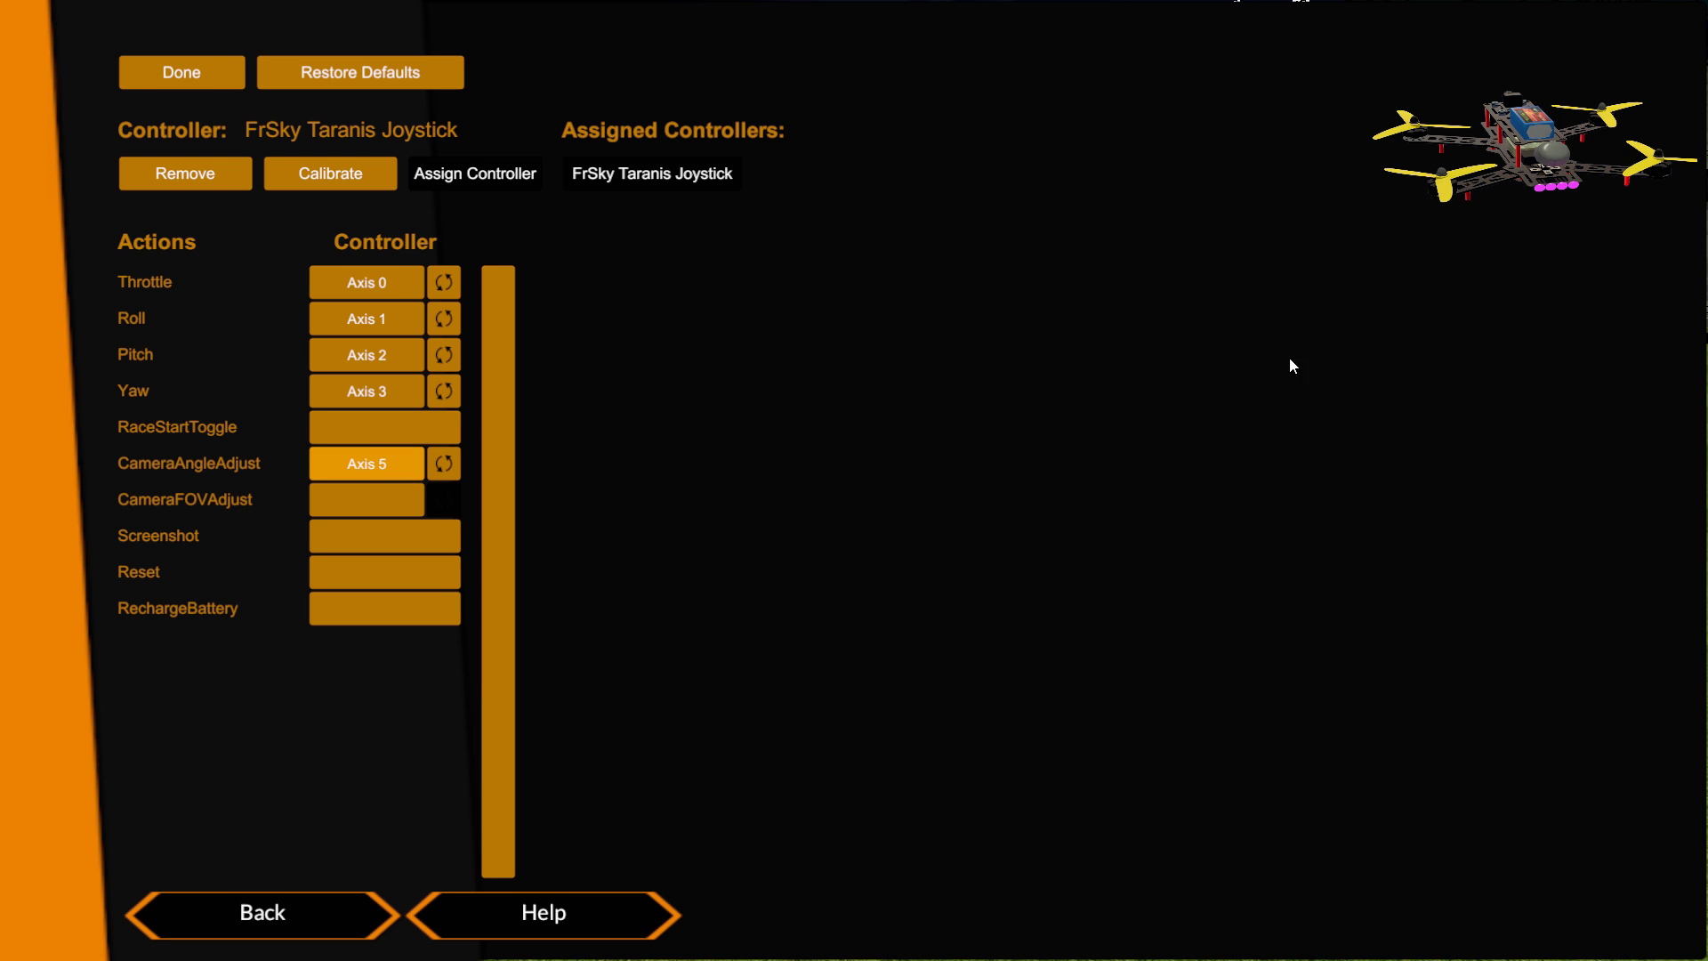
pyautogui.click(358, 505)
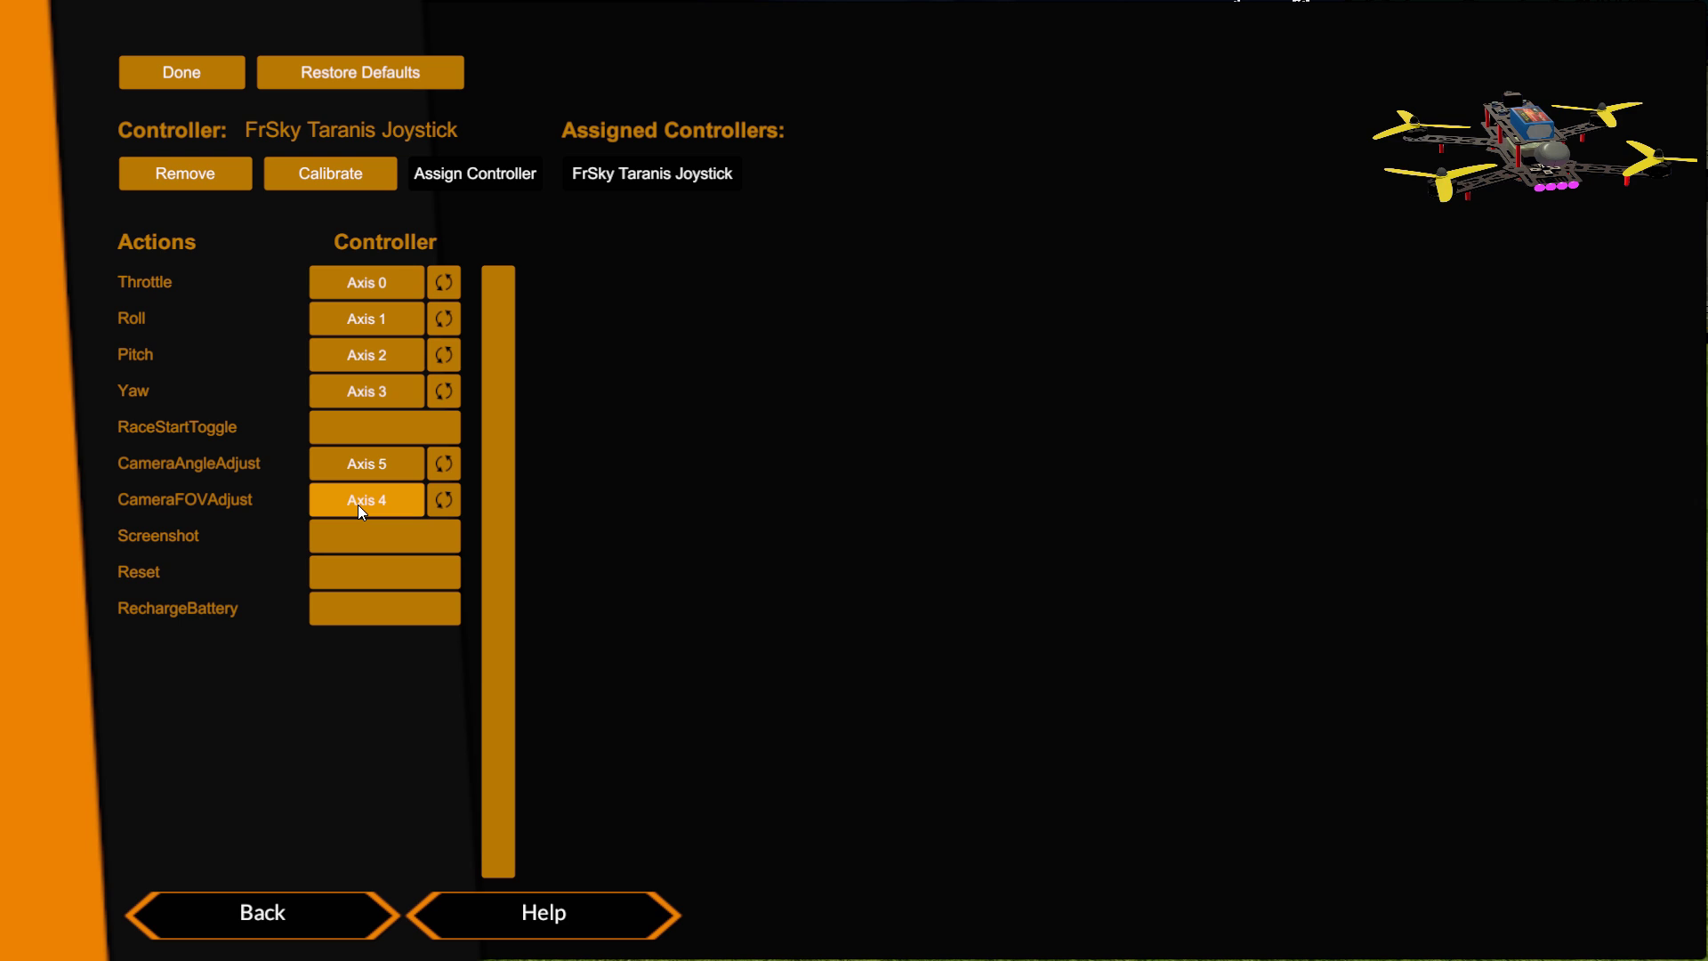
pyautogui.click(356, 433)
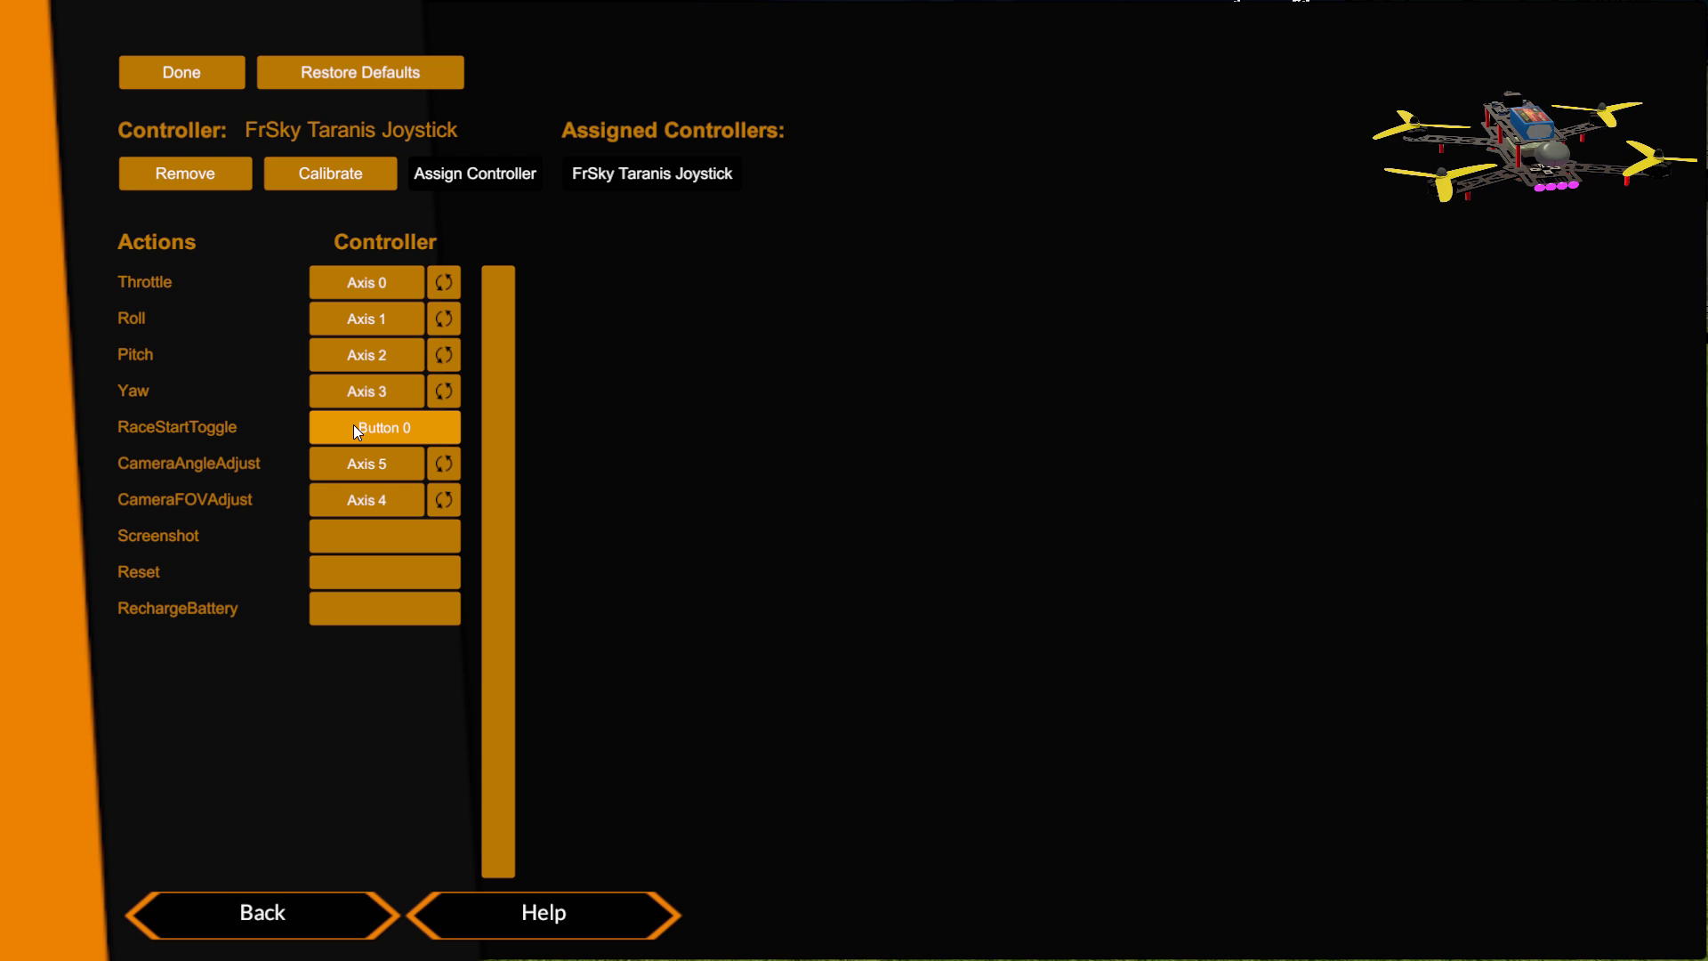
pyautogui.click(365, 576)
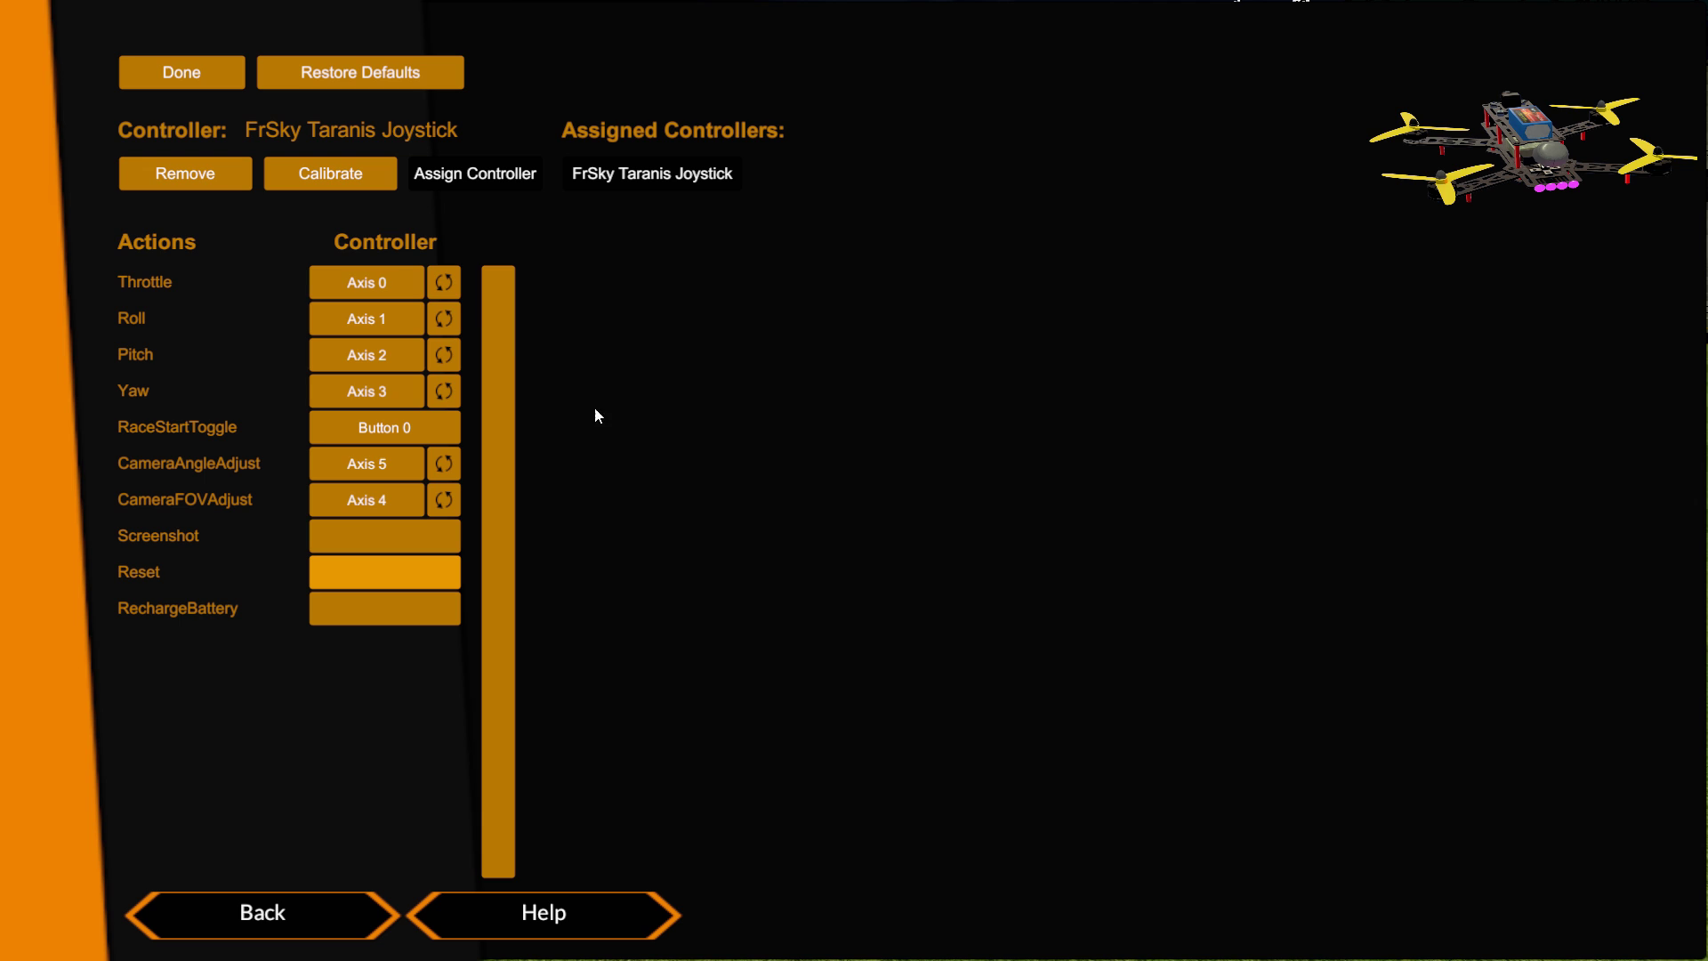
# Step: Recalibrate the joystick by raising the sensitivity of Axis 1 slightly above the midpoint, and accept the calibration
pyautogui.click(307, 179)
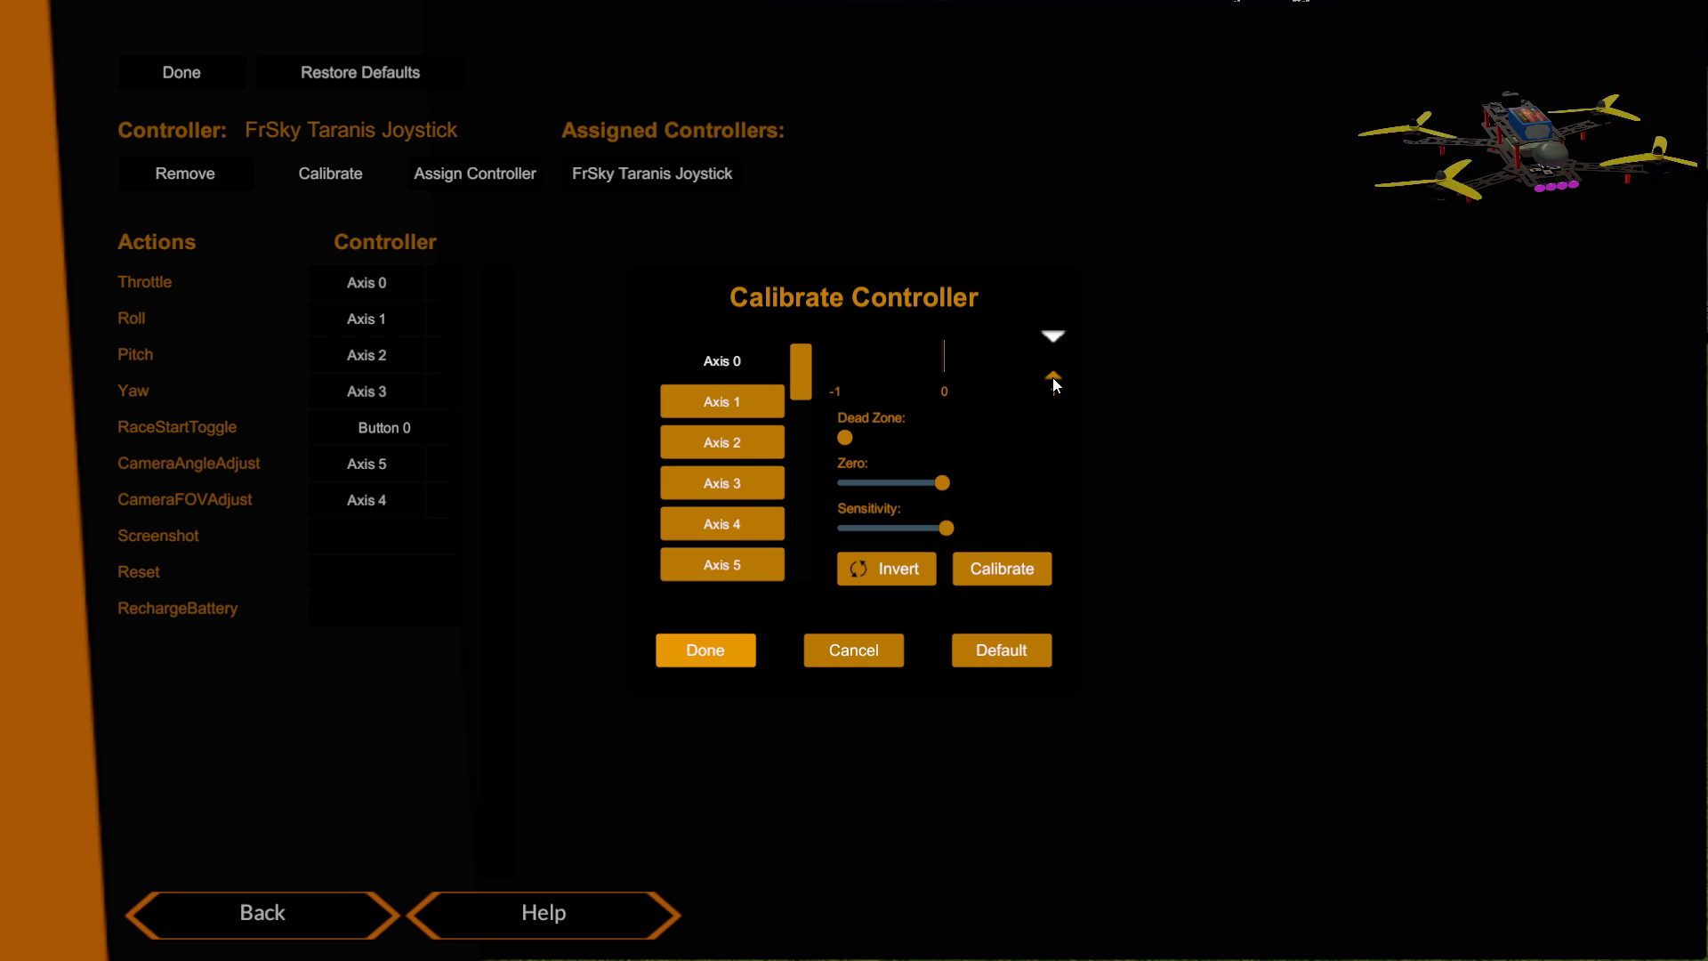
pyautogui.click(724, 401)
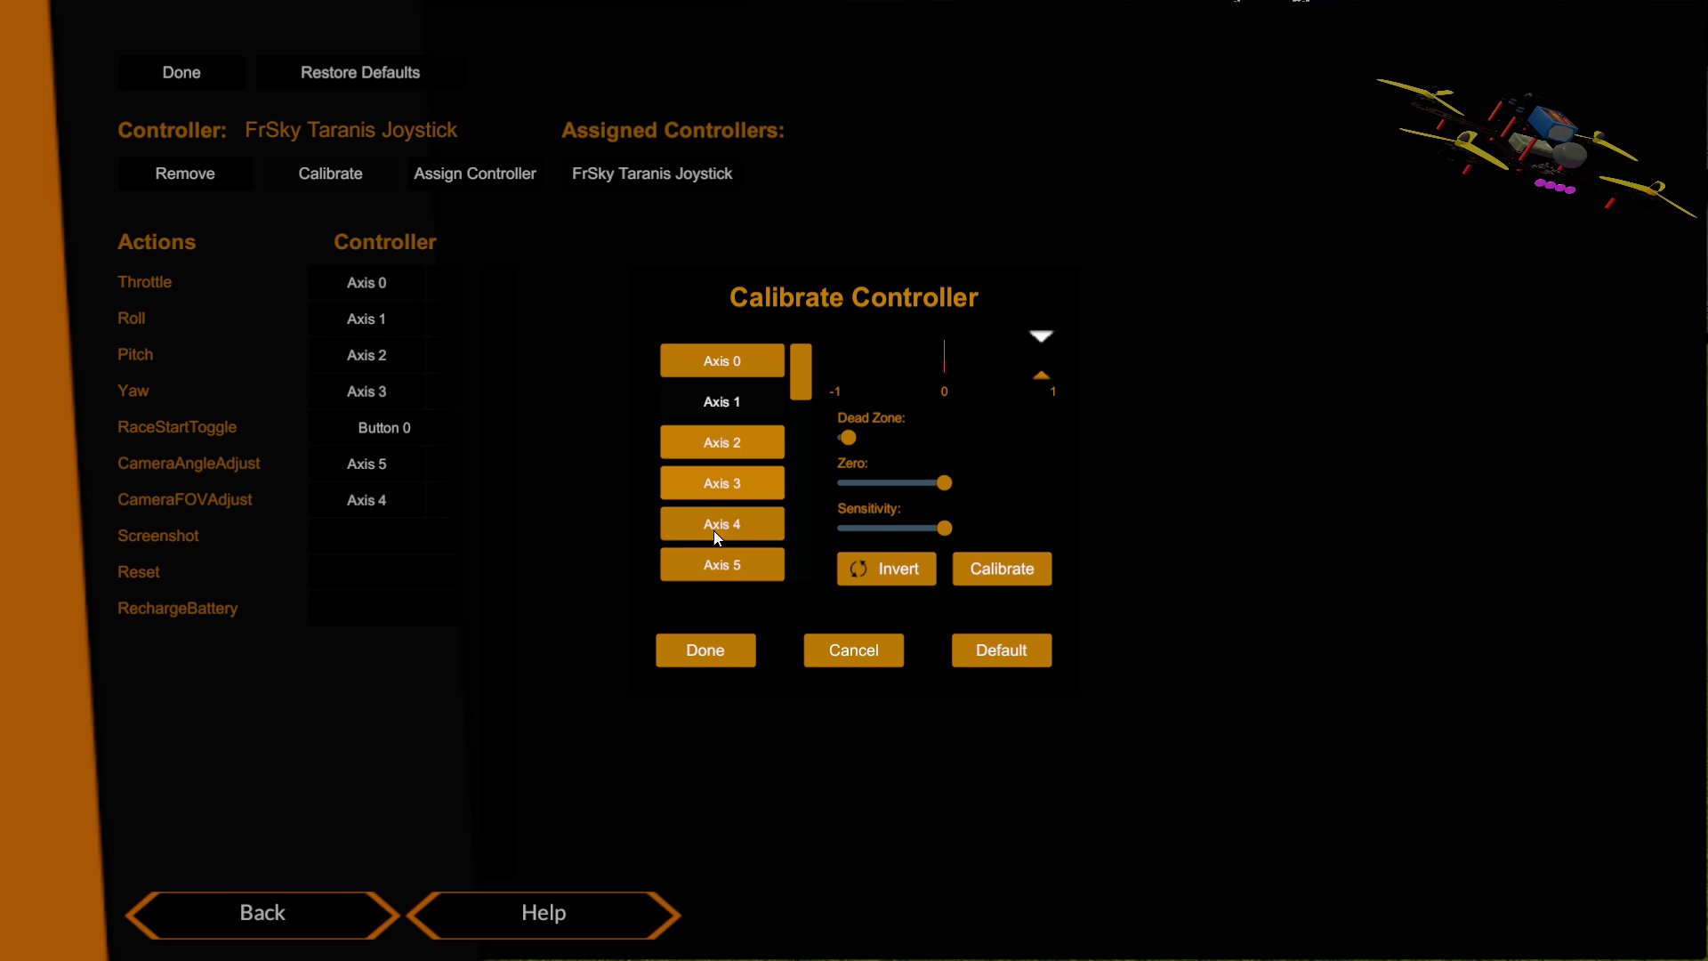
pyautogui.moveTo(948, 528)
pyautogui.mouseDown()
pyautogui.moveTo(967, 527)
pyautogui.moveTo(948, 528)
pyautogui.mouseUp()
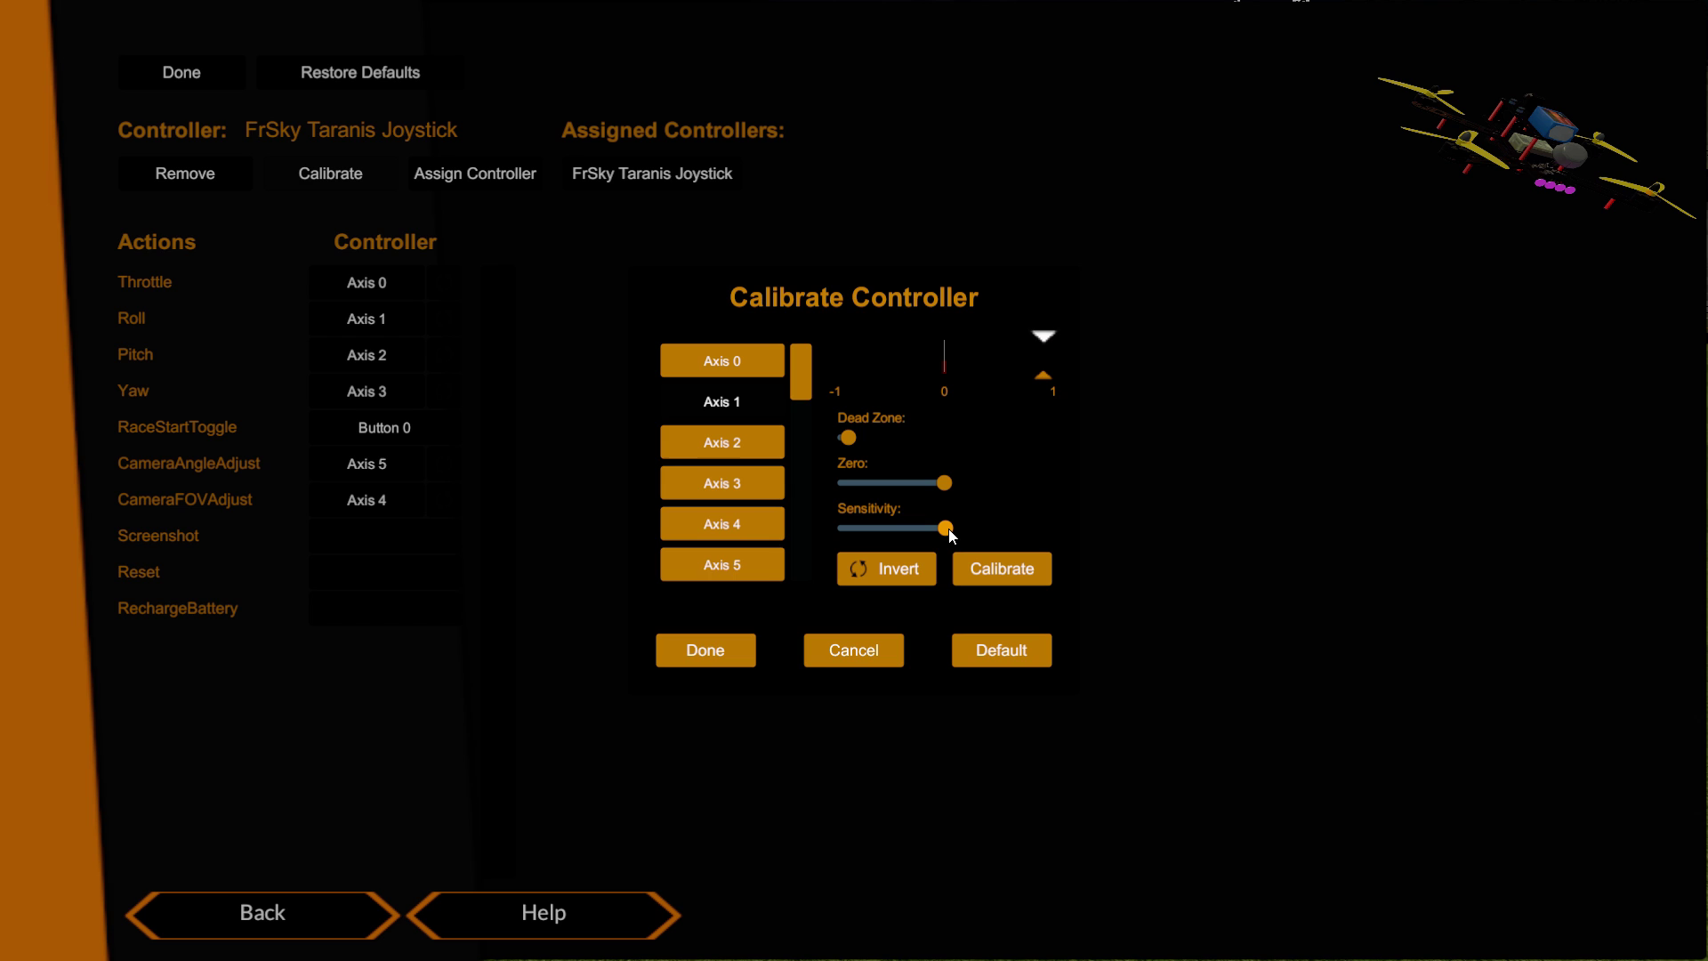
pyautogui.moveTo(948, 529); pyautogui.dragTo(961, 534)
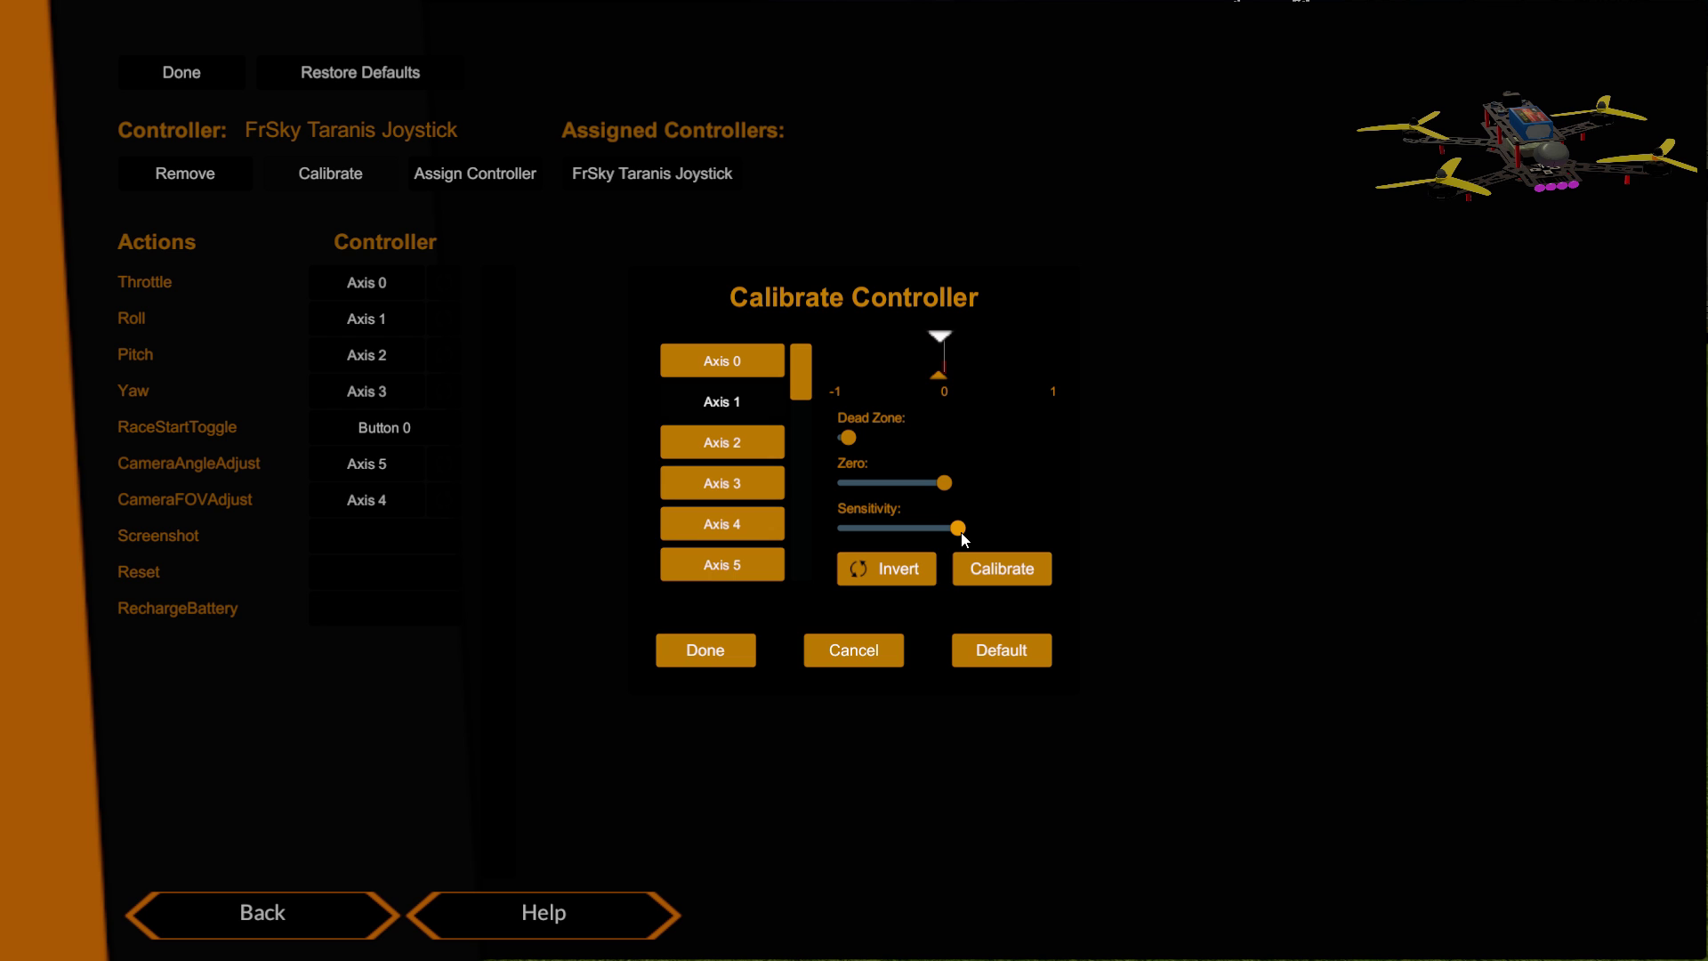
pyautogui.click(698, 655)
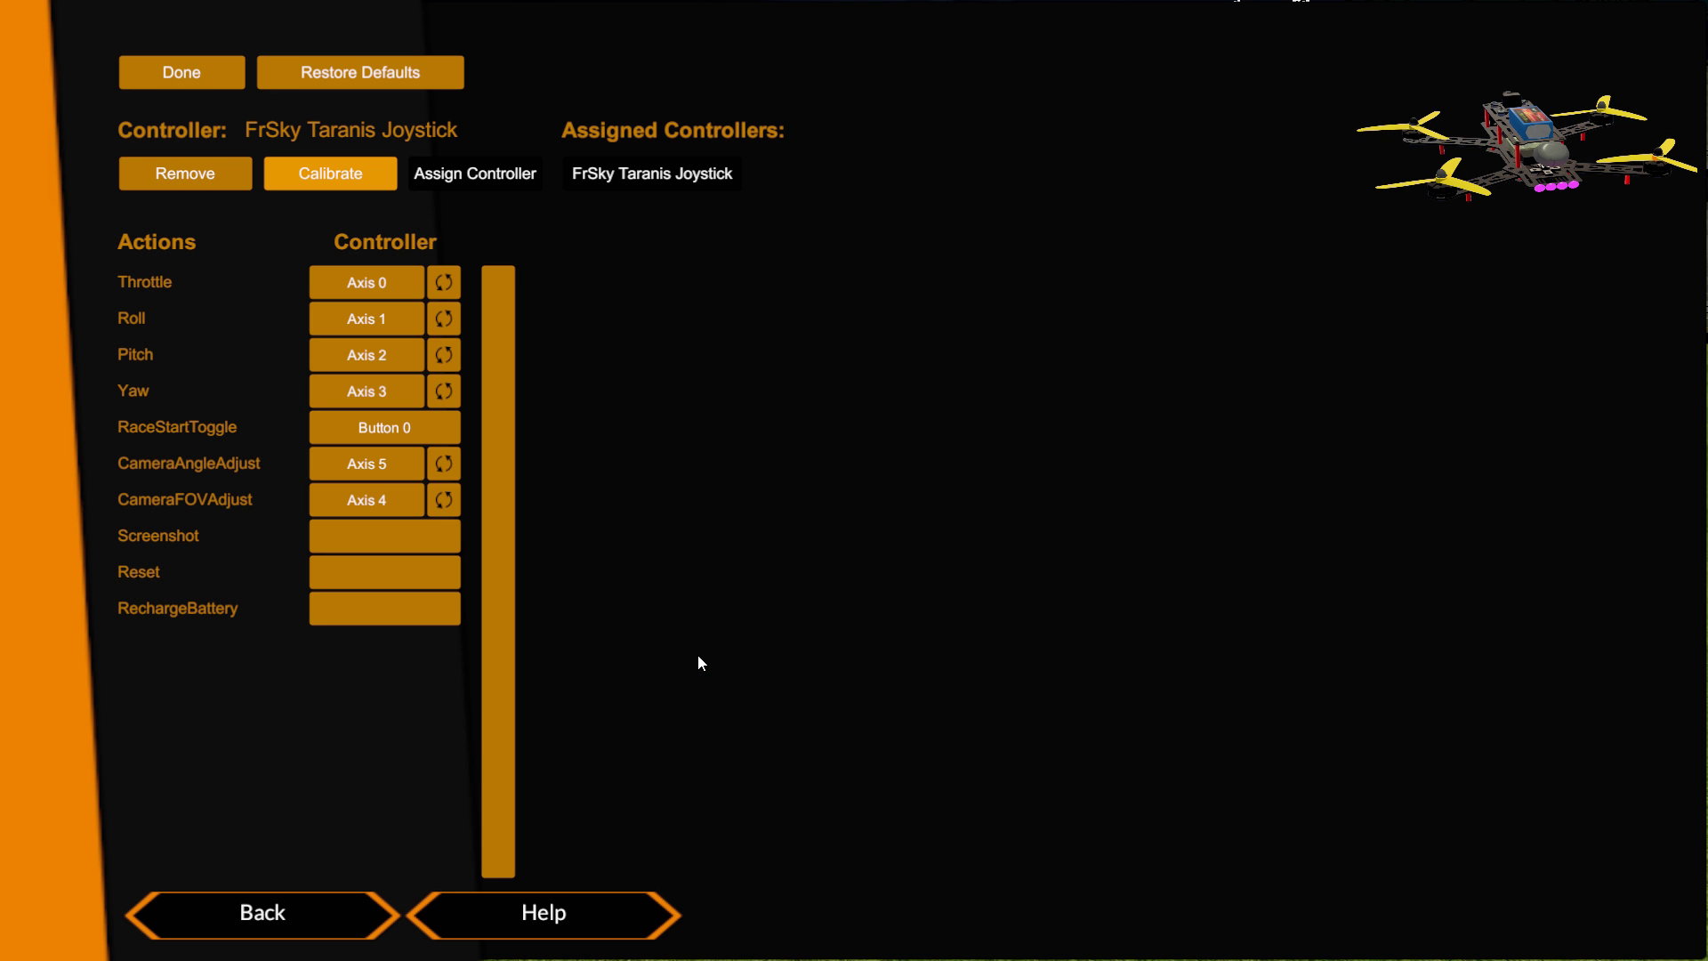